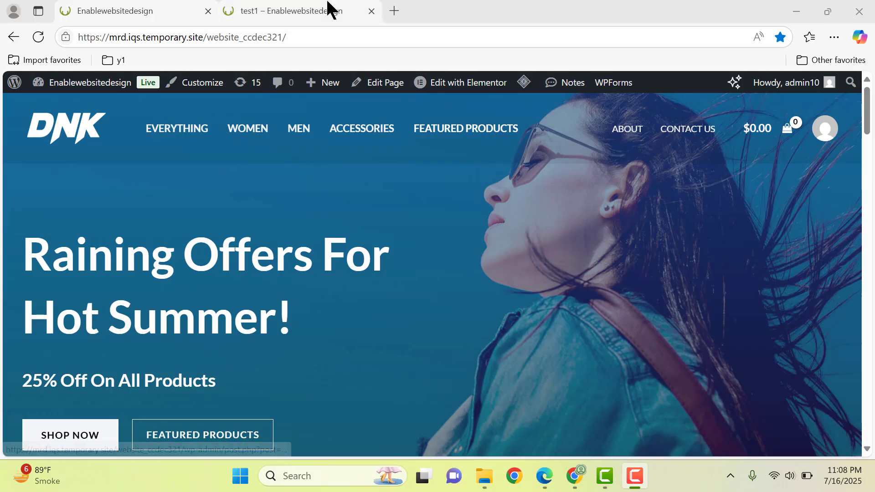
- Open the test1 page for editing with Elementor in a separate browser tab and switch to it
{"action": "left_click", "coordinate": [330, 9]}
{"action": "middle_click", "coordinate": [458, 85]}
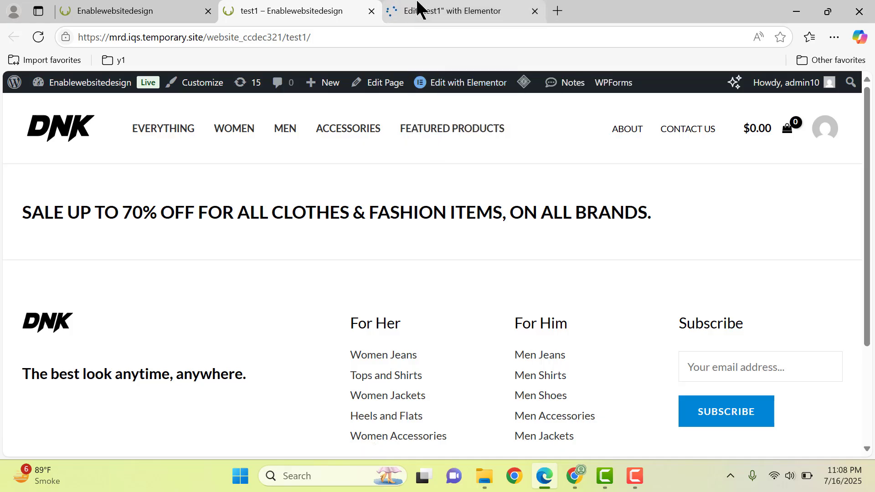
{"action": "left_click", "coordinate": [419, 8]}
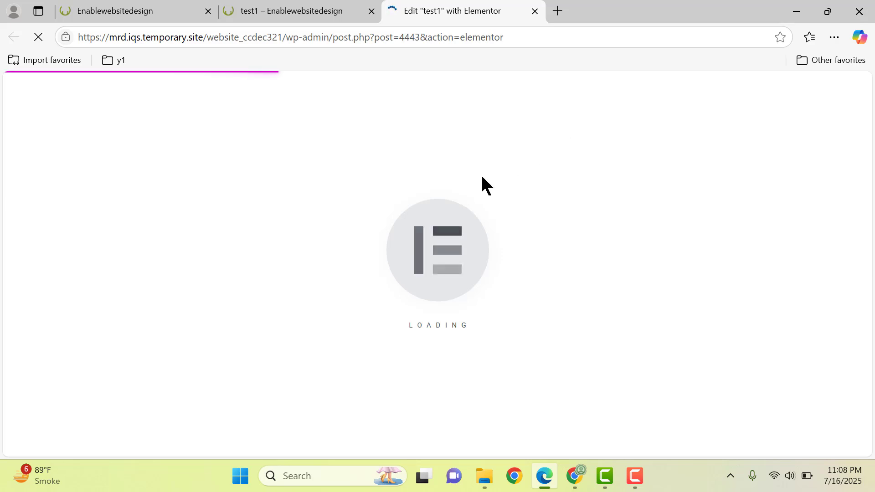
{"action": "left_click", "coordinate": [314, 11]}
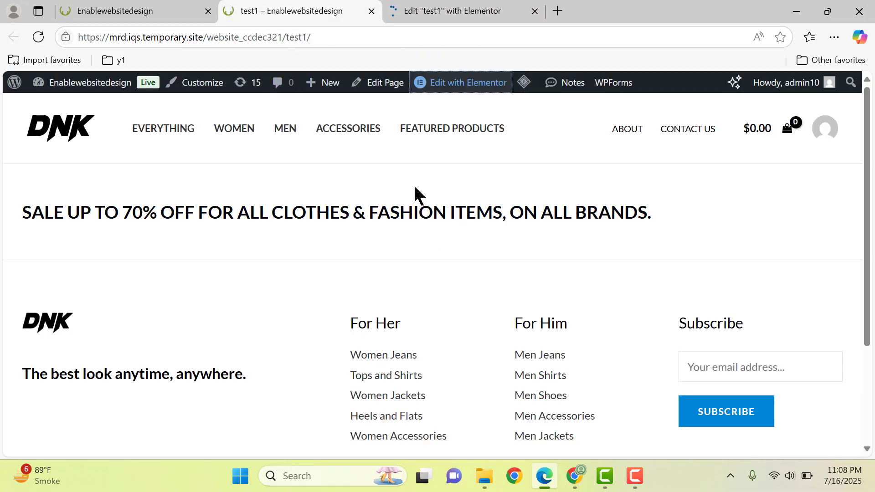
{"action": "left_click", "coordinate": [454, 9]}
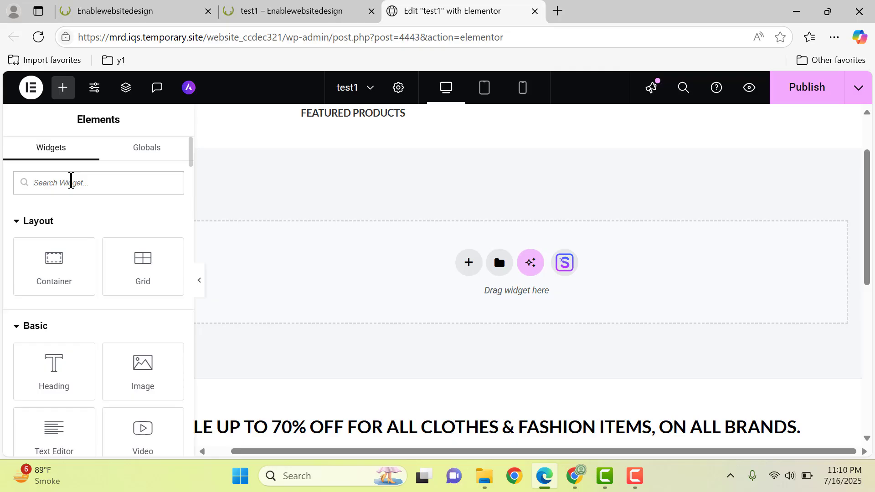
- Search the widgets for "hot"
{"action": "type", "text": "im"}
{"action": "key", "text": "BackSpace"}
{"action": "key", "text": "BackSpace"}
{"action": "type", "text": "hos"}
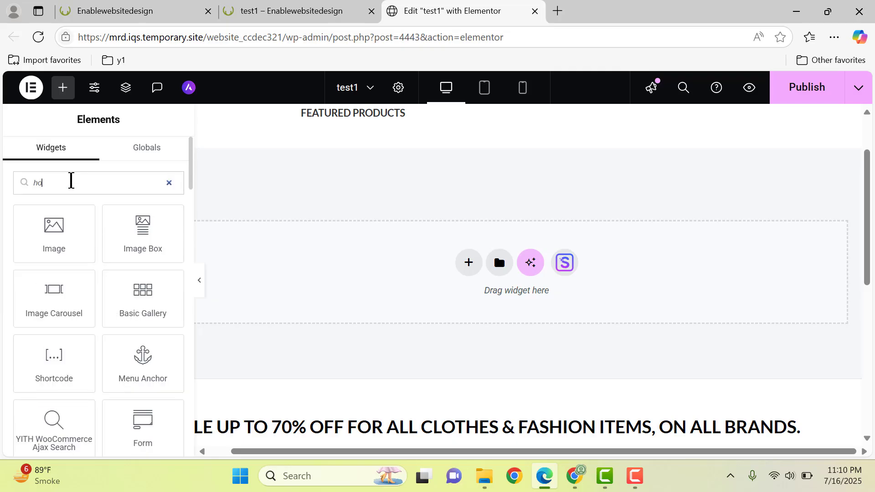
{"action": "key", "text": "BackSpace"}
{"action": "key", "text": "BackSpace"}
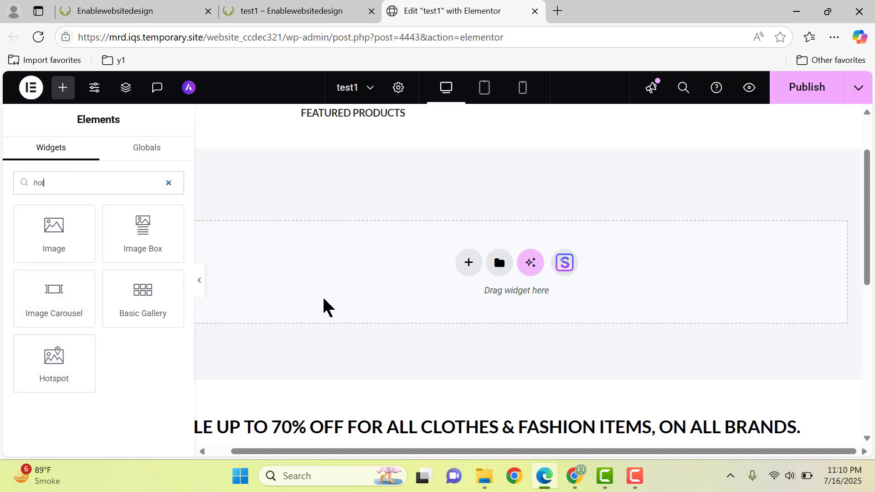
- Add a single-column flexbox container with downward direction to the page
{"action": "left_click", "coordinate": [470, 263]}
{"action": "left_click", "coordinate": [483, 319]}
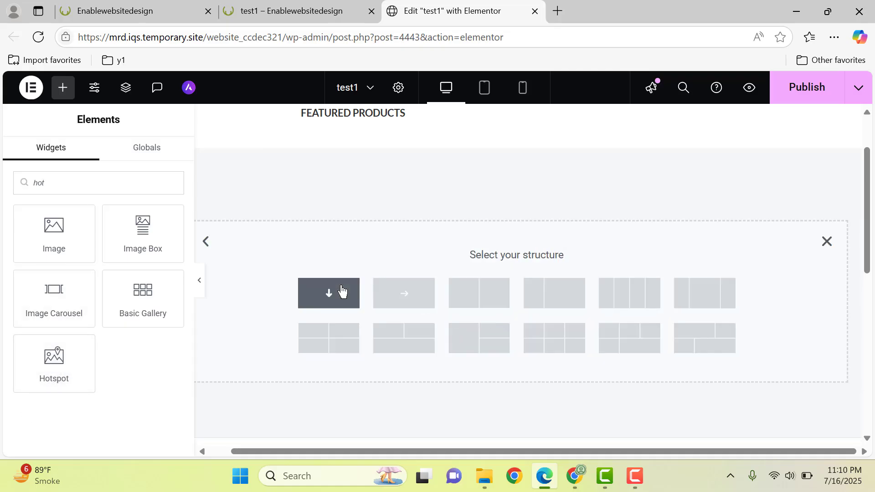
{"action": "left_click", "coordinate": [342, 291]}
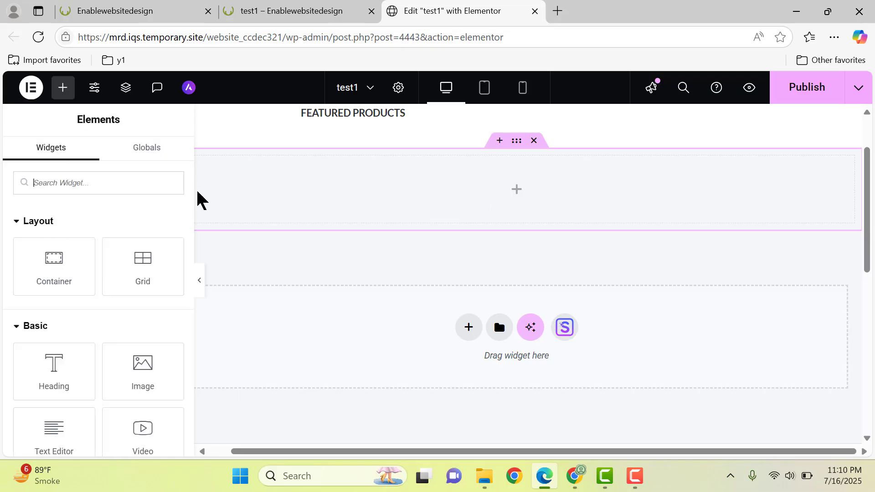
- Search the widgets for "hots" and place the Hotspot widget in the empty container
{"action": "left_click", "coordinate": [112, 180]}
{"action": "type", "text": "ho"}
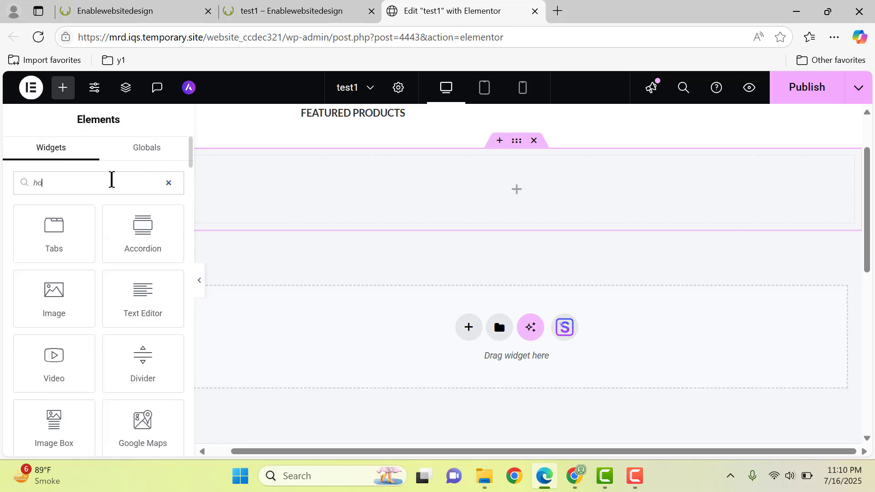
{"action": "type", "text": "ts"}
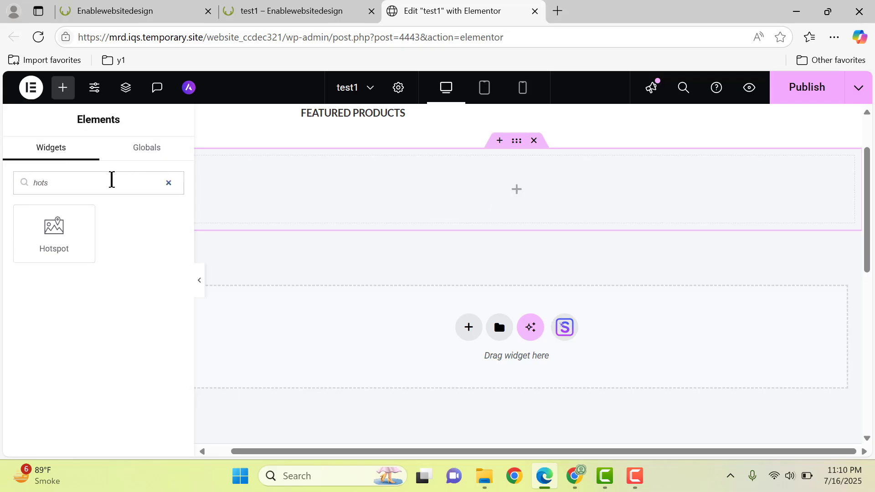
{"action": "left_click_drag", "start_coordinate": [55, 231], "coordinate": [469, 208]}
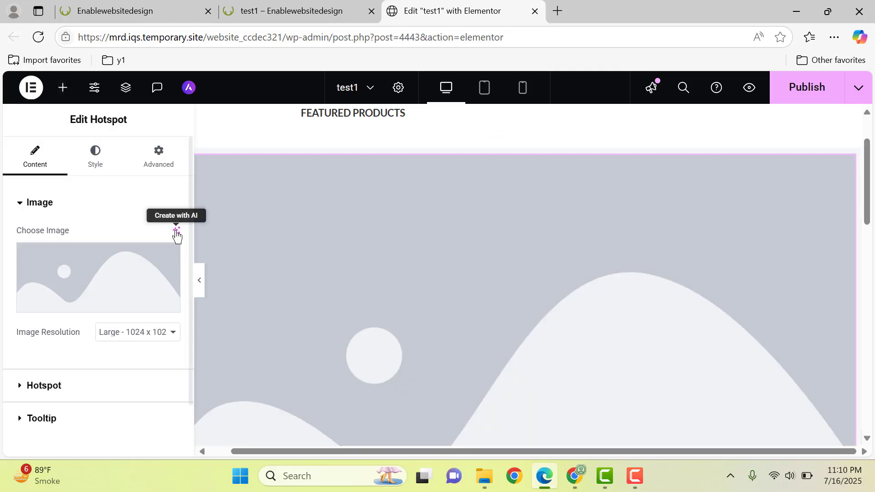
- Upload Modus_nov21_burjkhalifa_header_v2.jpg and use the Burj Khalifa skyline picture as the Hotspot widget's image
{"action": "left_click", "coordinate": [70, 287]}
{"action": "left_click", "coordinate": [184, 142]}
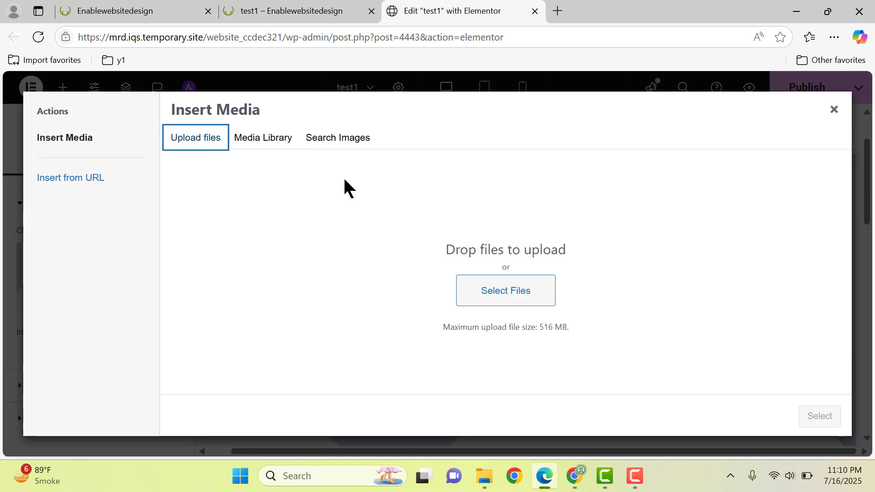
{"action": "left_click", "coordinate": [517, 295]}
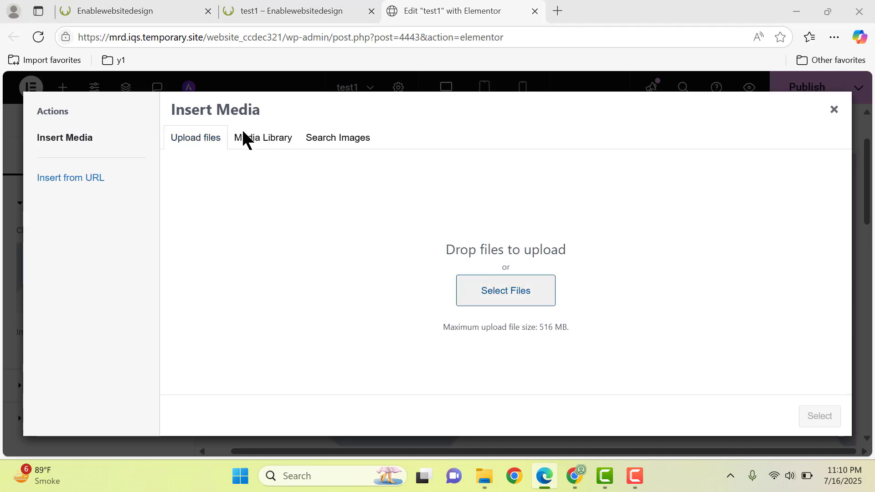
{"action": "double_click", "coordinate": [186, 124]}
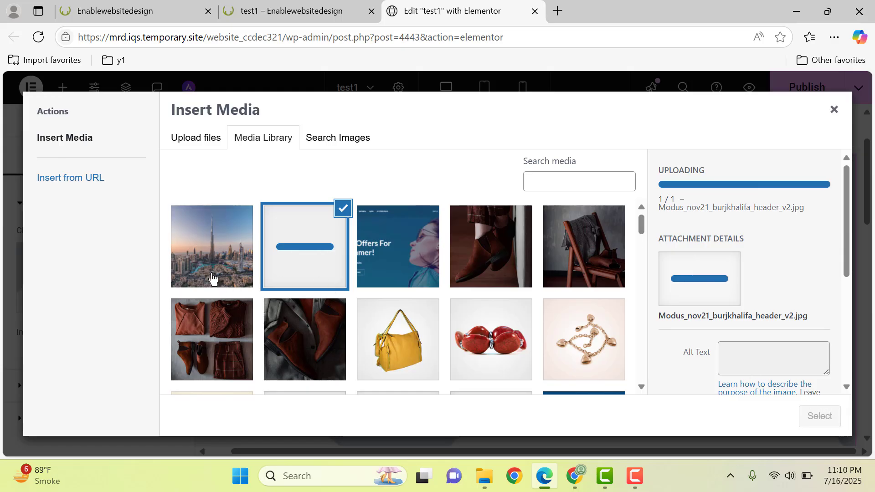
{"action": "left_click", "coordinate": [212, 277]}
{"action": "left_click", "coordinate": [819, 416]}
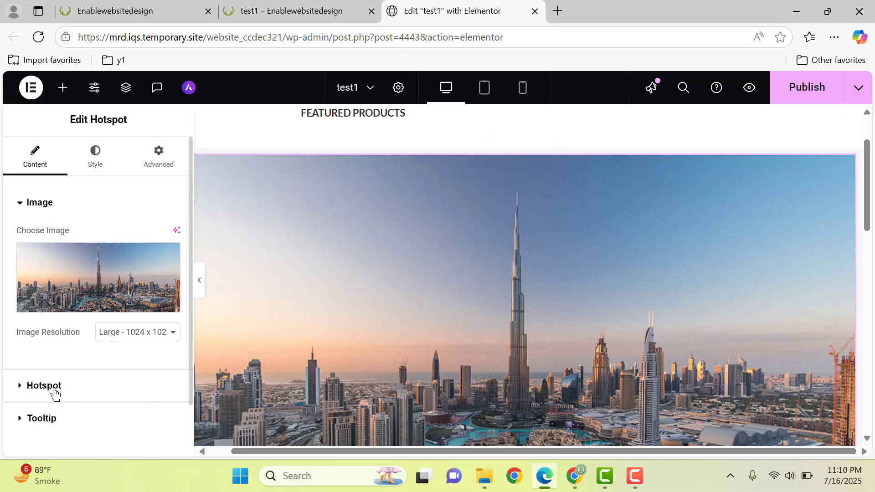
- Try the Thumbnail - 150 x 150 image resolution and settle on Medium Large - 768 x 0
{"action": "left_click", "coordinate": [132, 341]}
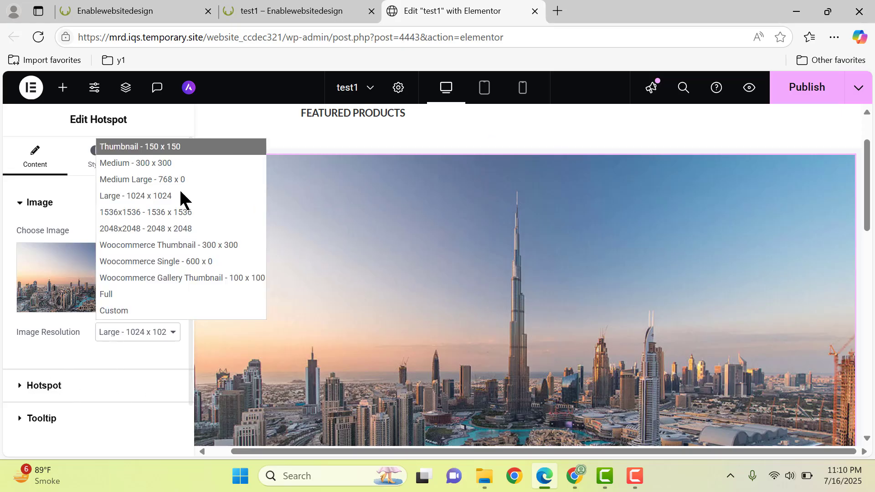
{"action": "left_click", "coordinate": [155, 148]}
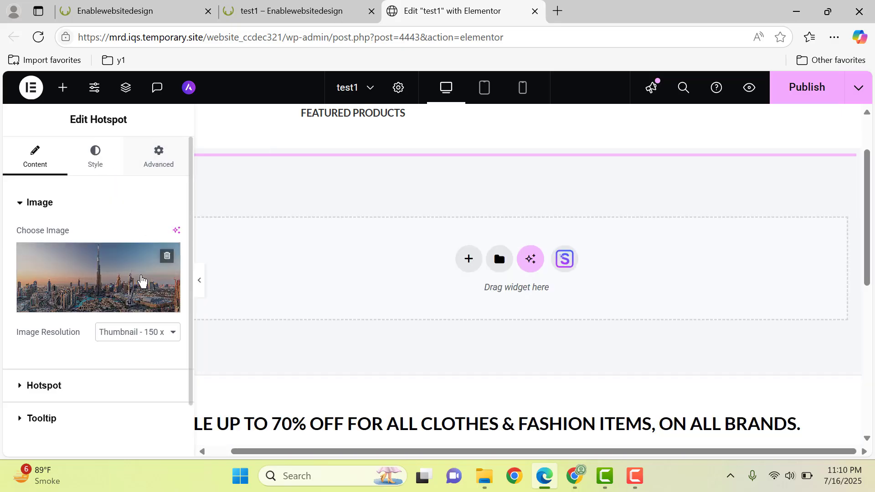
{"action": "left_click", "coordinate": [133, 341]}
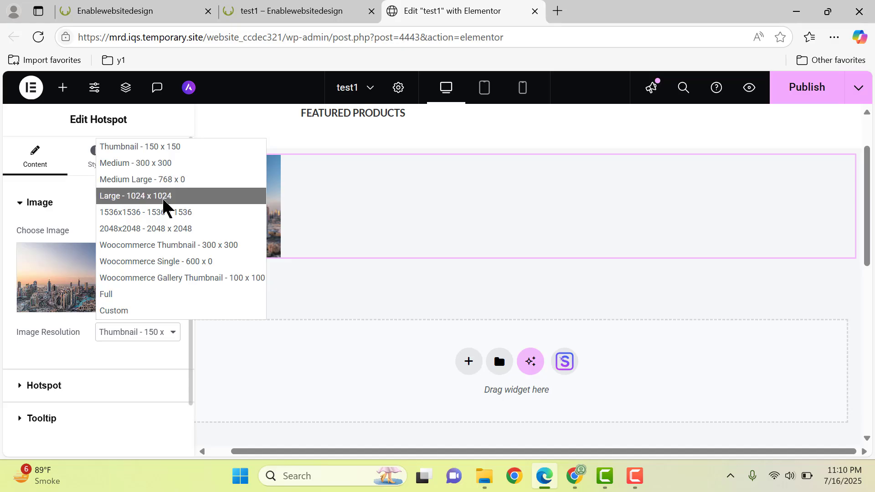
{"action": "left_click", "coordinate": [163, 180]}
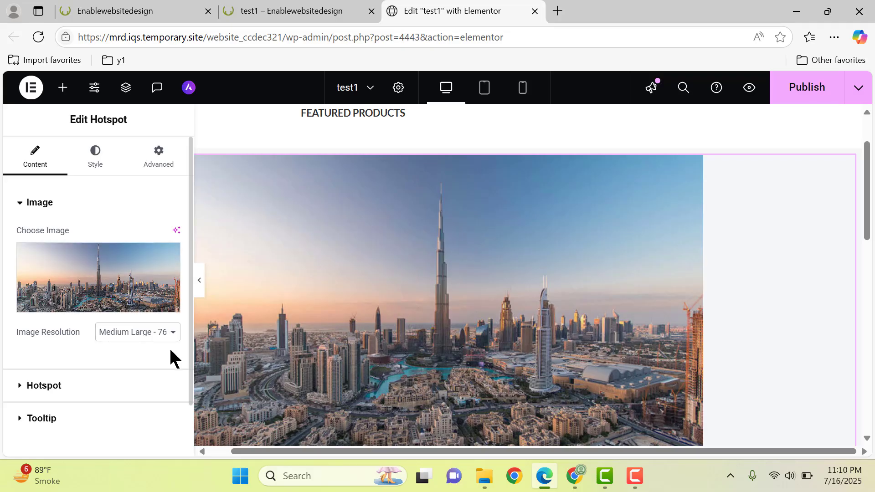
- Look through the first hotspot item's content settings and set its label to Burj Khalifa
{"action": "left_click", "coordinate": [103, 394]}
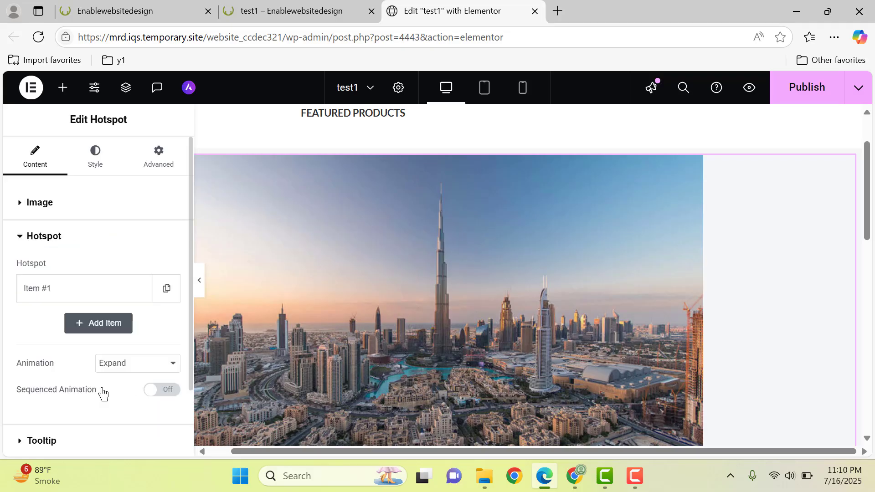
{"action": "left_click", "coordinate": [104, 301]}
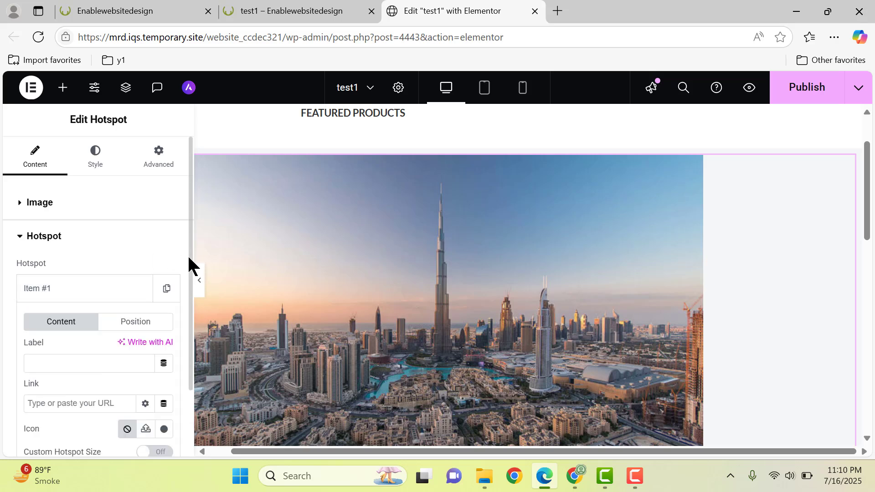
{"action": "scroll", "coordinate": [188, 259], "scroll_direction": "down", "scroll_amount": 5}
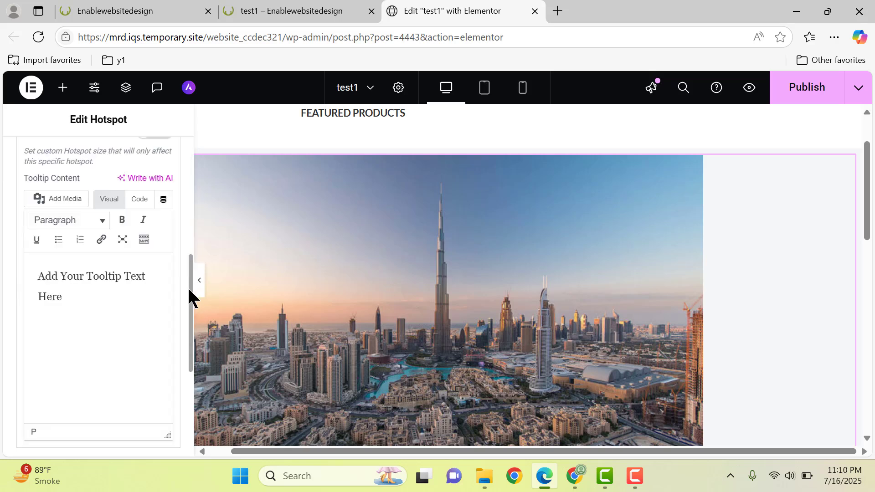
{"action": "scroll", "coordinate": [188, 287], "scroll_direction": "down", "scroll_amount": 5}
{"action": "scroll", "coordinate": [188, 276], "scroll_direction": "up", "scroll_amount": 6}
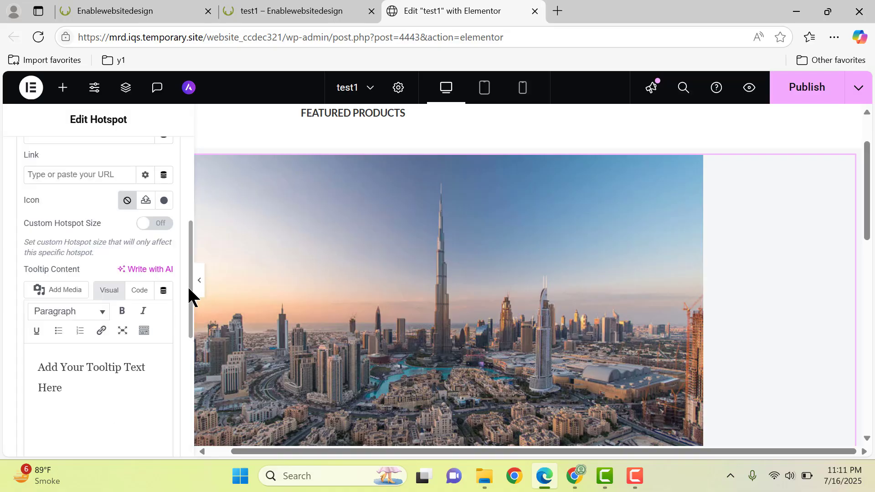
{"action": "scroll", "coordinate": [188, 281], "scroll_direction": "down", "scroll_amount": 5}
{"action": "scroll", "coordinate": [188, 287], "scroll_direction": "up", "scroll_amount": 5}
{"action": "scroll", "coordinate": [85, 203], "scroll_direction": "up", "scroll_amount": 4}
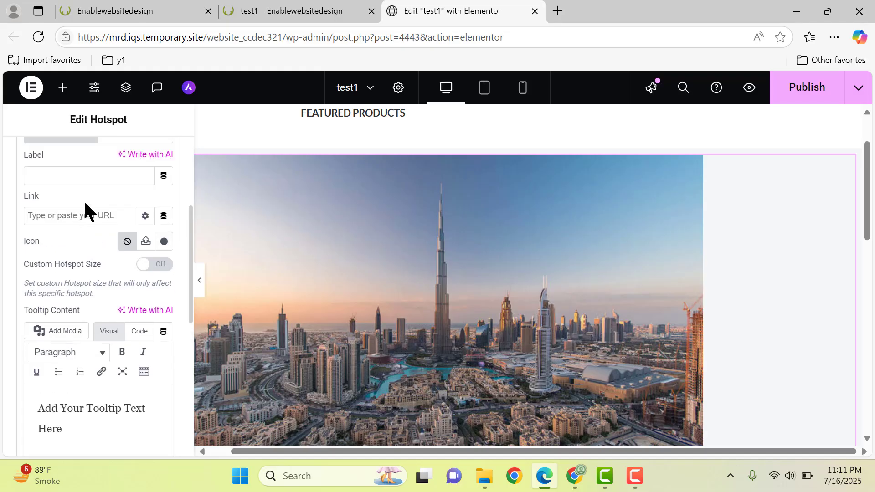
{"action": "left_click", "coordinate": [61, 217]}
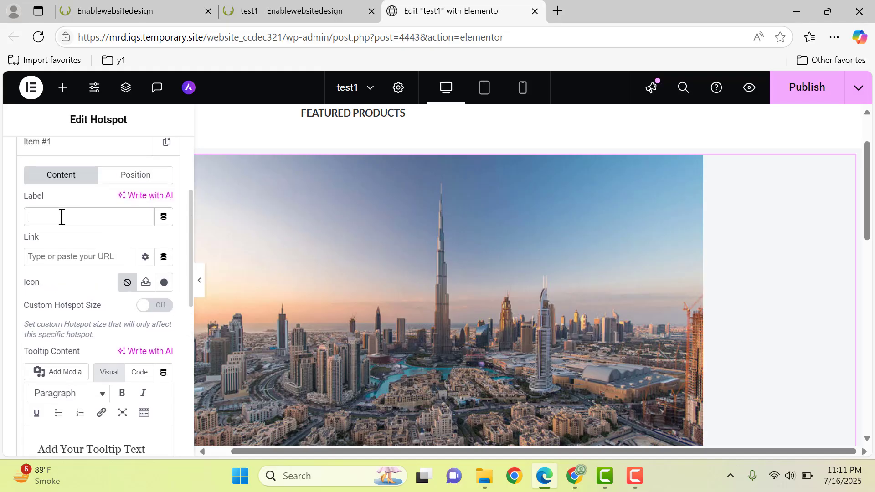
{"action": "type", "text": "Burj Khalifa"}
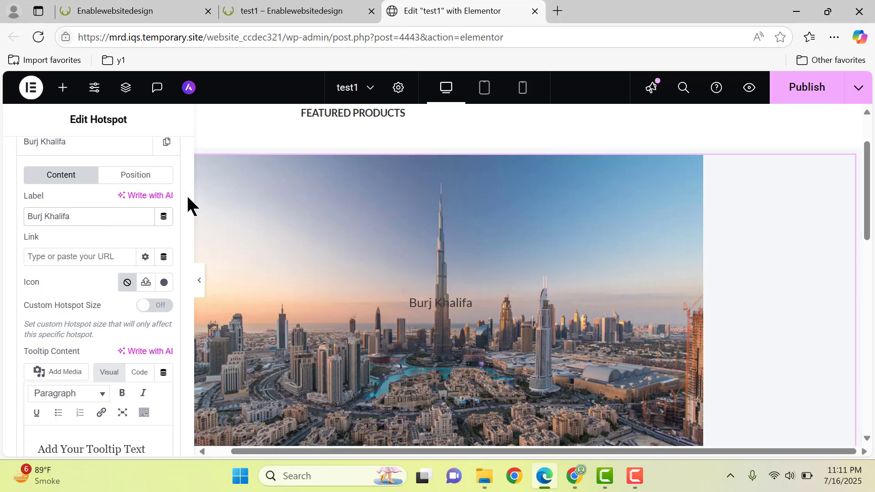
- Search the icon library for "map" and insert the map marker icon with a hole for the hotspot item
{"action": "triple_click", "coordinate": [85, 450]}
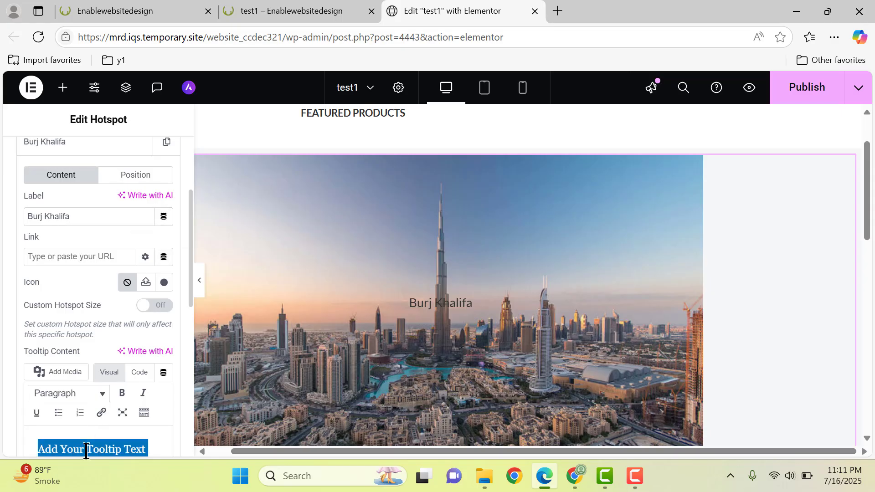
{"action": "left_click", "coordinate": [165, 283]}
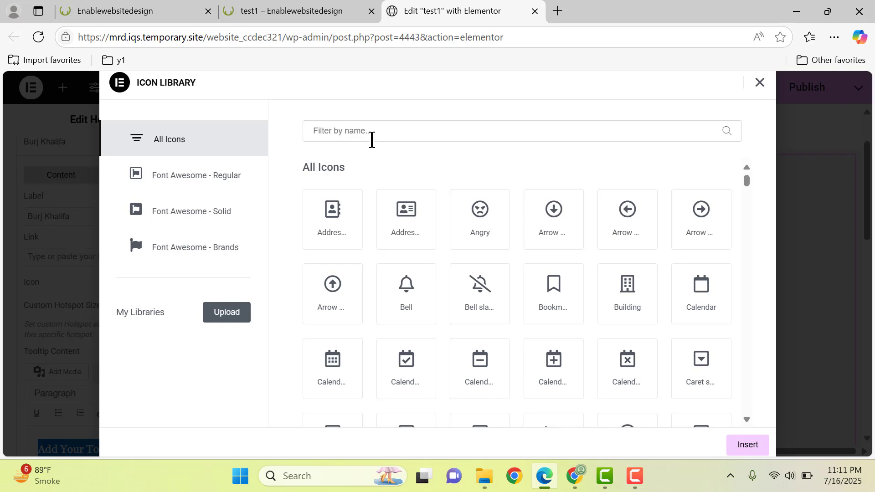
{"action": "left_click", "coordinate": [372, 139]}
{"action": "type", "text": "map"}
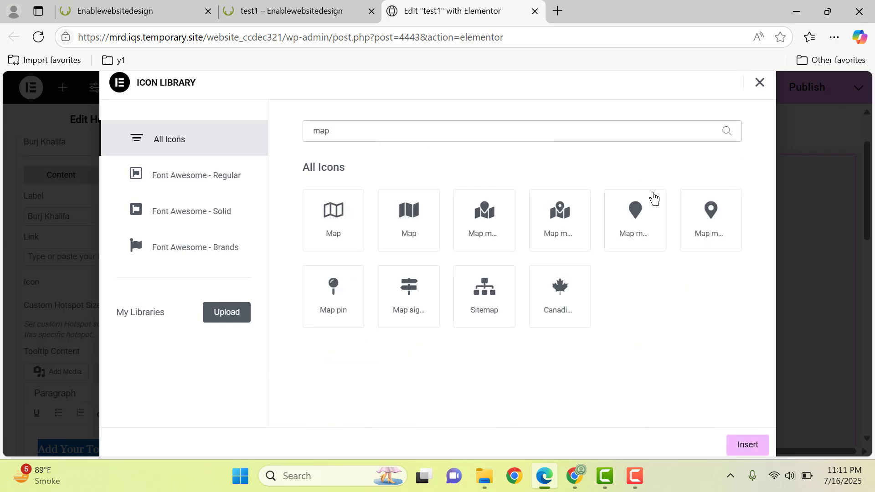
{"action": "left_click", "coordinate": [703, 221]}
{"action": "left_click", "coordinate": [747, 444]}
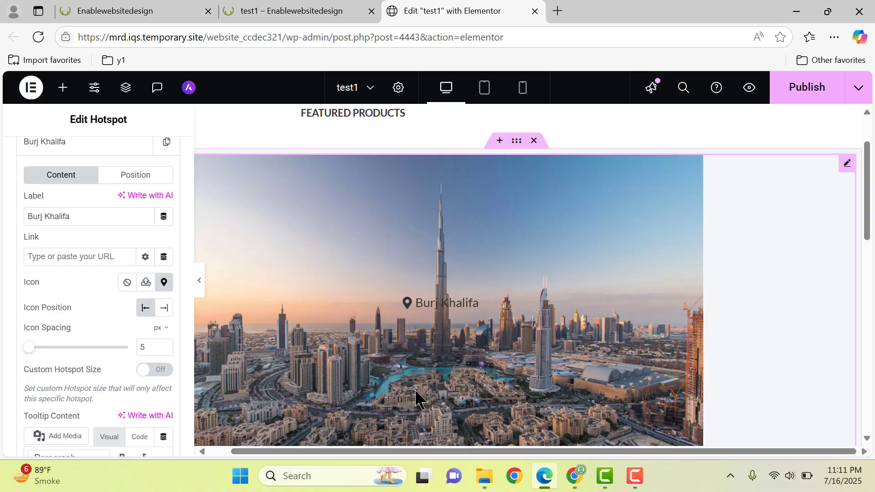
- Copy the hotspot item's label text and clear the label
{"action": "left_click_drag", "start_coordinate": [92, 221], "coordinate": [10, 223]}
{"action": "key", "text": "ctrl+c"}
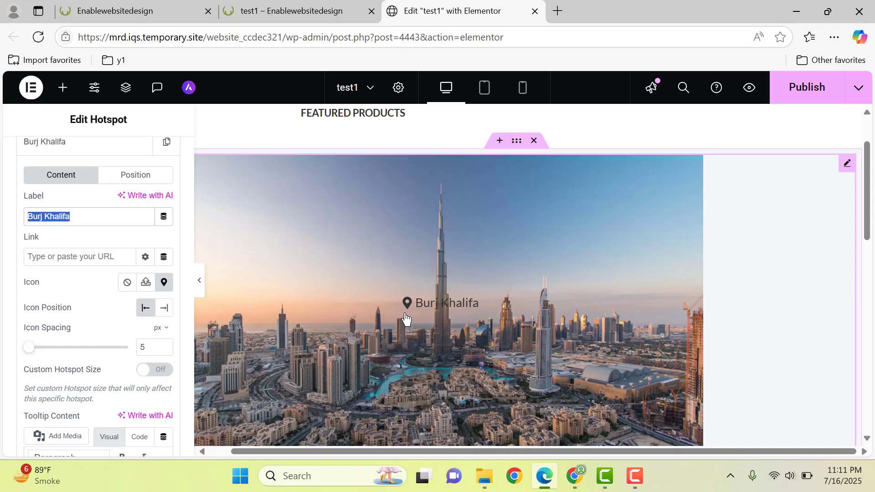
{"action": "key", "text": "BackSpace"}
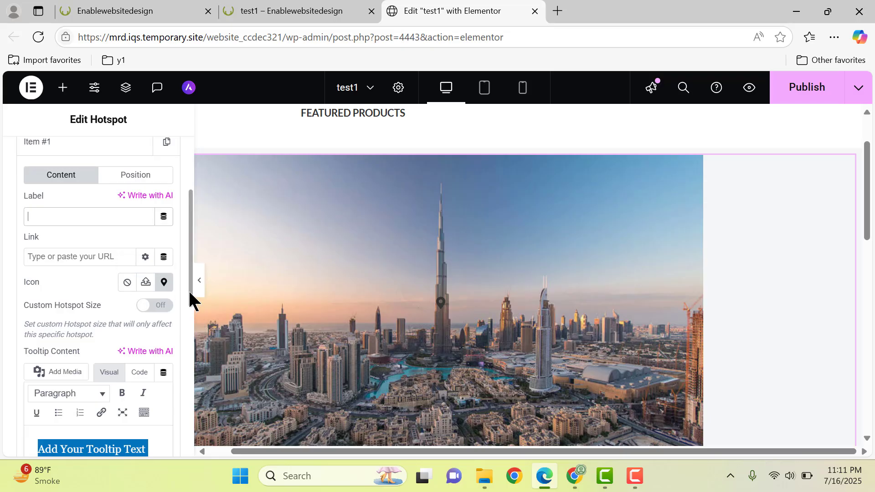
- Replace the placeholder tooltip content of the hotspot item with the copied text Burj Khalifa
{"action": "left_click_drag", "start_coordinate": [188, 289], "coordinate": [187, 333]}
{"action": "left_click", "coordinate": [117, 357]}
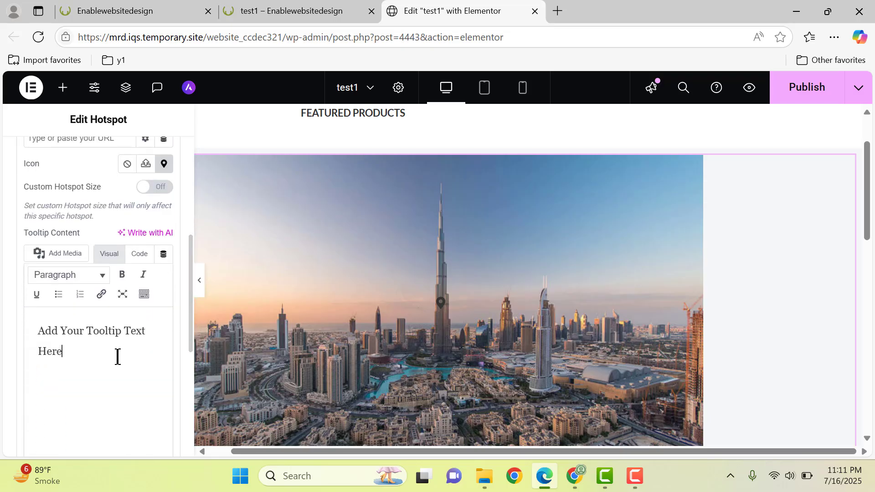
{"action": "key", "text": "ctrl+a"}
{"action": "key", "text": "BackSpace"}
{"action": "key", "text": "ctrl+v"}
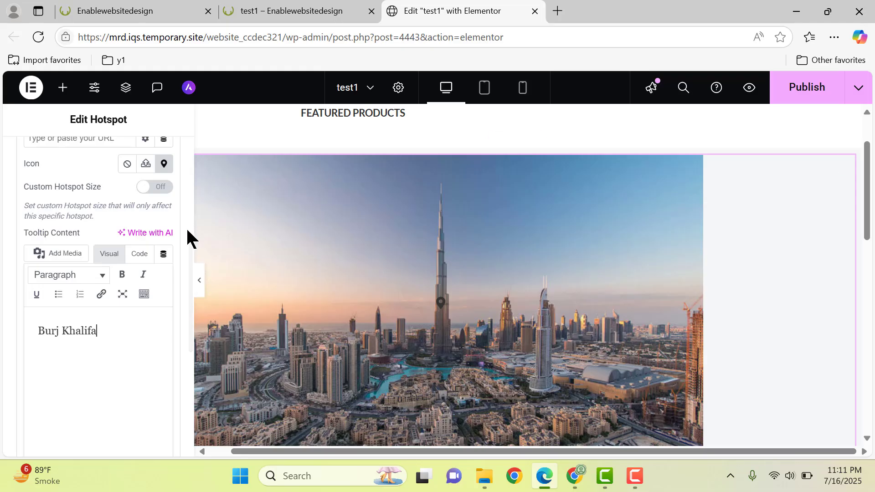
{"action": "scroll", "coordinate": [187, 222], "scroll_direction": "up", "scroll_amount": 6}
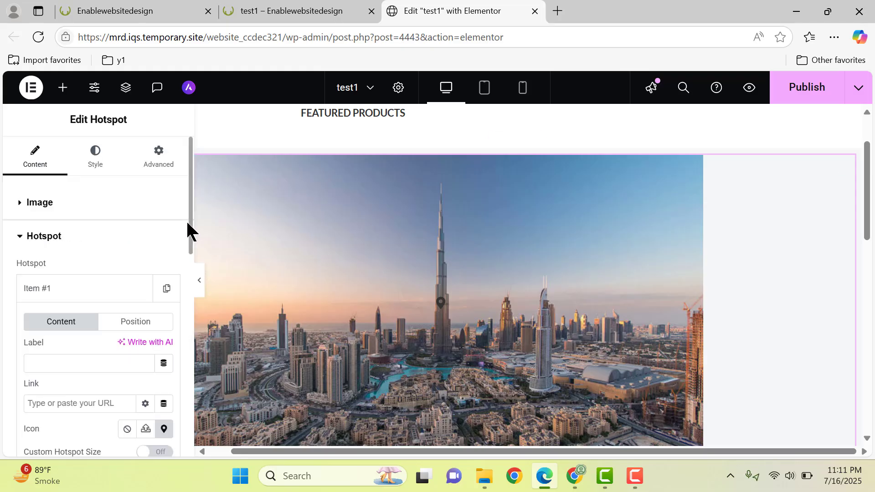
- Set the width of the Hotspot widget's image to 78% in its style settings
{"action": "left_click", "coordinate": [96, 173]}
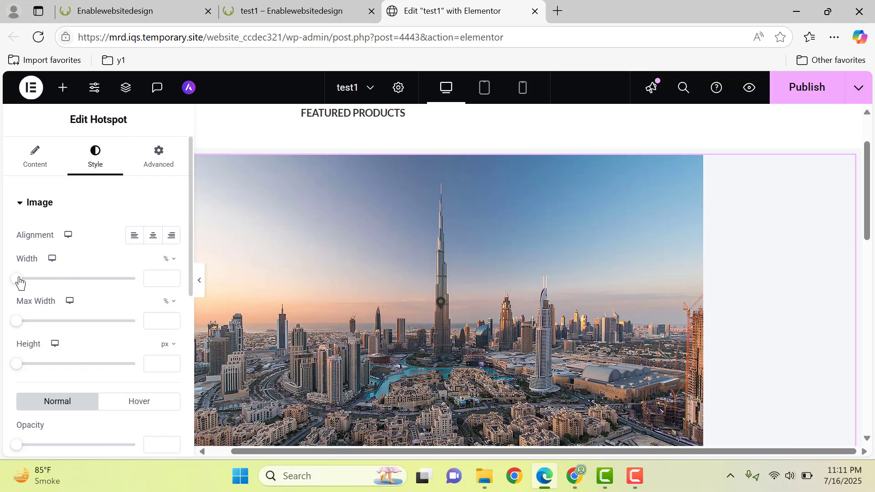
{"action": "left_click_drag", "start_coordinate": [19, 282], "coordinate": [112, 296]}
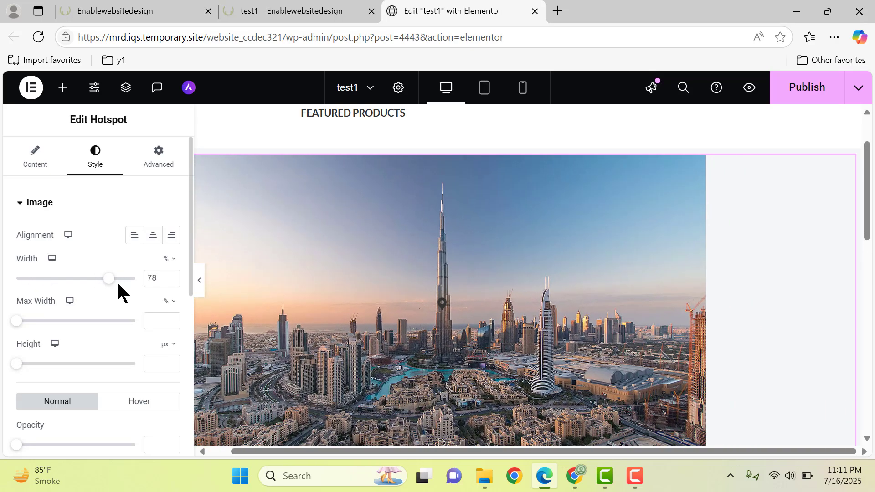
{"action": "left_click", "coordinate": [66, 209]}
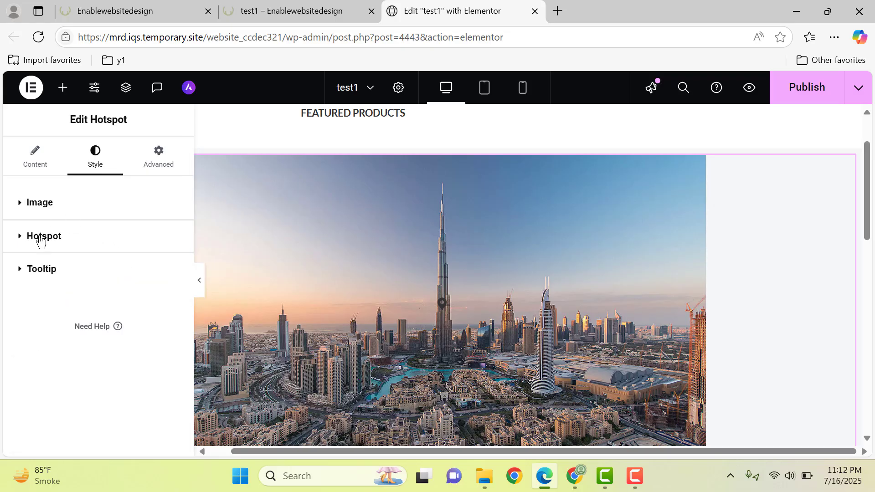
- Style the hotspot marker with a size of 41 px and the white color #FFFFFF
{"action": "left_click", "coordinate": [61, 241]}
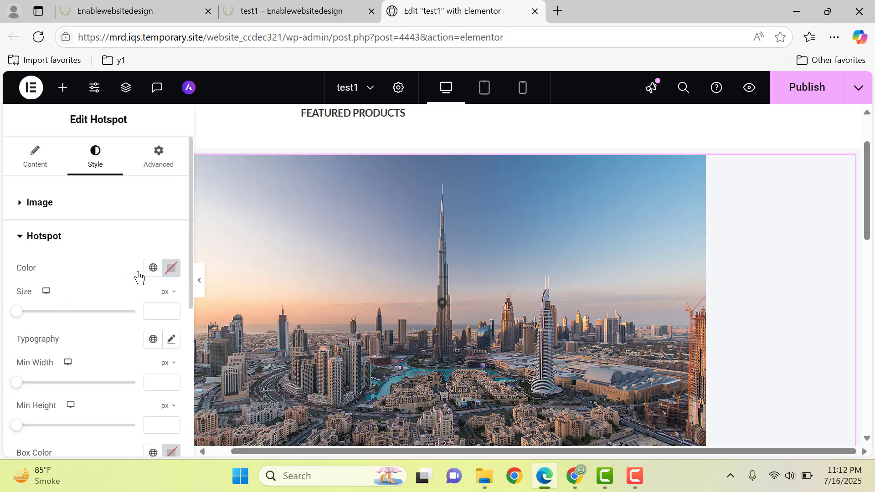
{"action": "left_click_drag", "start_coordinate": [17, 311], "coordinate": [35, 317]}
{"action": "left_click", "coordinate": [36, 314]}
{"action": "left_click", "coordinate": [171, 272]}
{"action": "left_click_drag", "start_coordinate": [267, 240], "coordinate": [153, 180]}
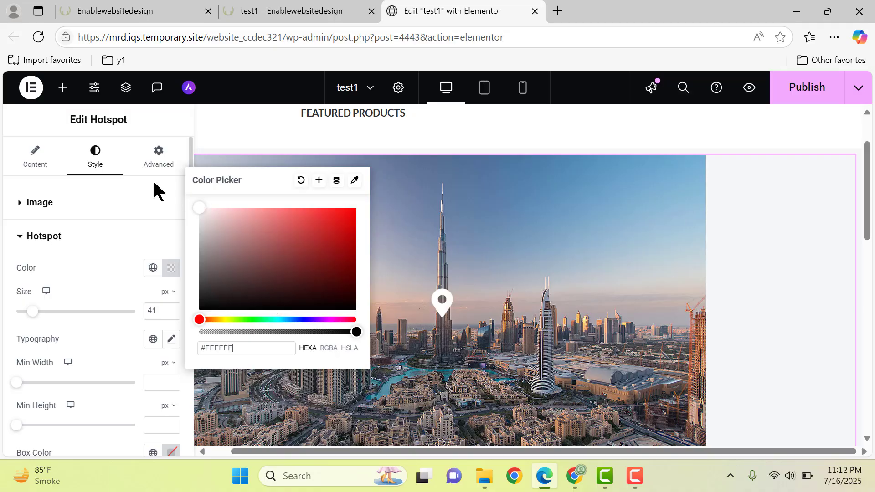
{"action": "left_click", "coordinate": [89, 240]}
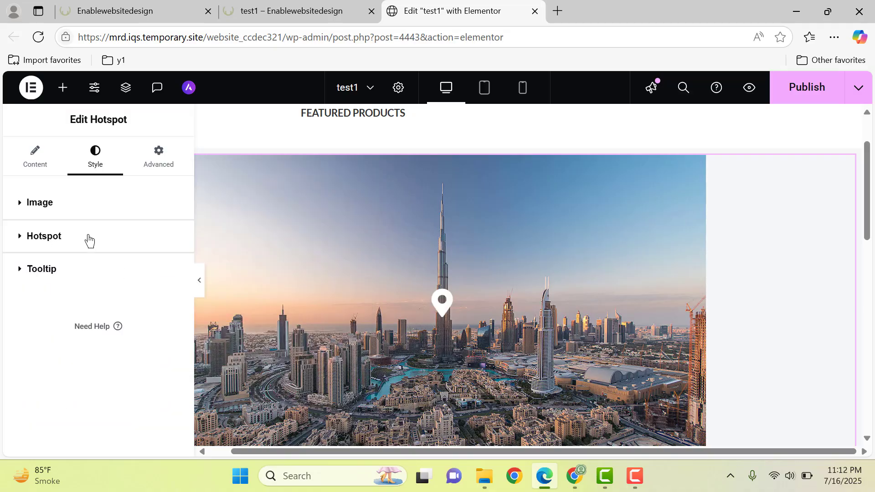
- Set the hotspot's box color to the red shade #AC5555 and its padding to 7 px
{"action": "left_click", "coordinate": [89, 240]}
{"action": "scroll", "coordinate": [186, 324], "scroll_direction": "down", "scroll_amount": 5}
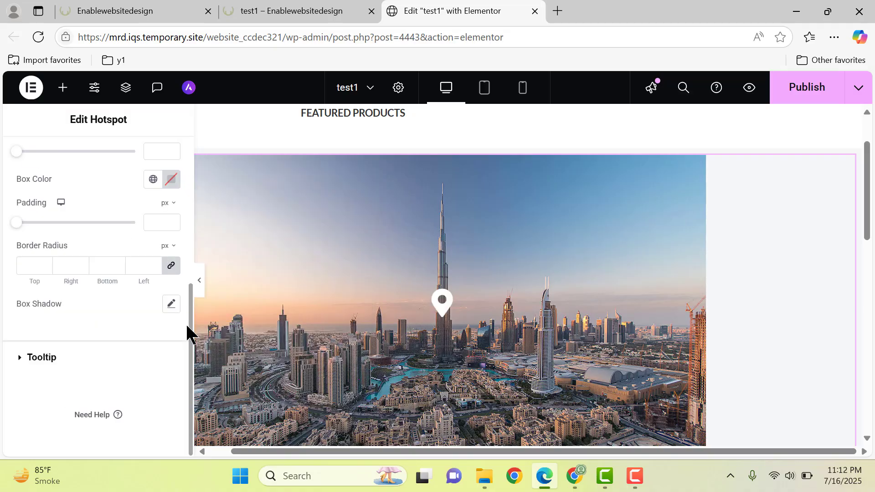
{"action": "left_click", "coordinate": [171, 179]}
{"action": "left_click", "coordinate": [162, 275]}
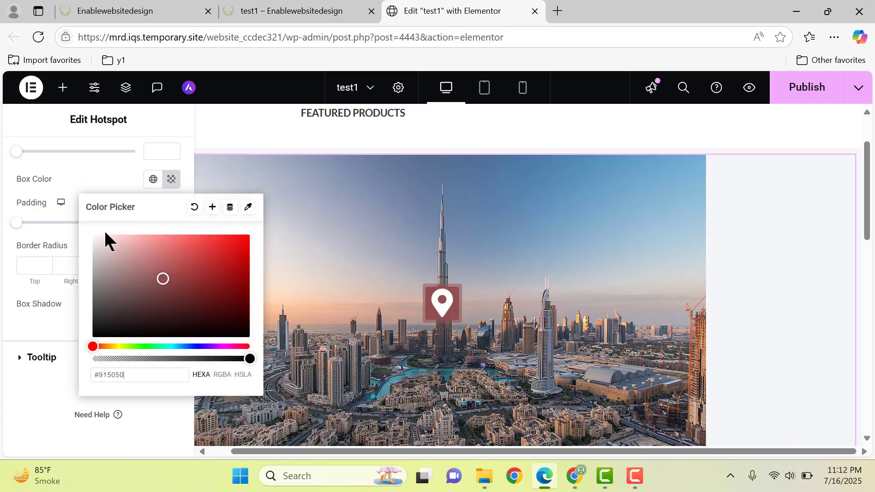
{"action": "left_click", "coordinate": [104, 232]}
{"action": "mouse_move", "coordinate": [104, 232]}
{"action": "left_mouse_down"}
{"action": "mouse_move", "coordinate": [115, 279]}
{"action": "mouse_move", "coordinate": [171, 268]}
{"action": "left_mouse_up"}
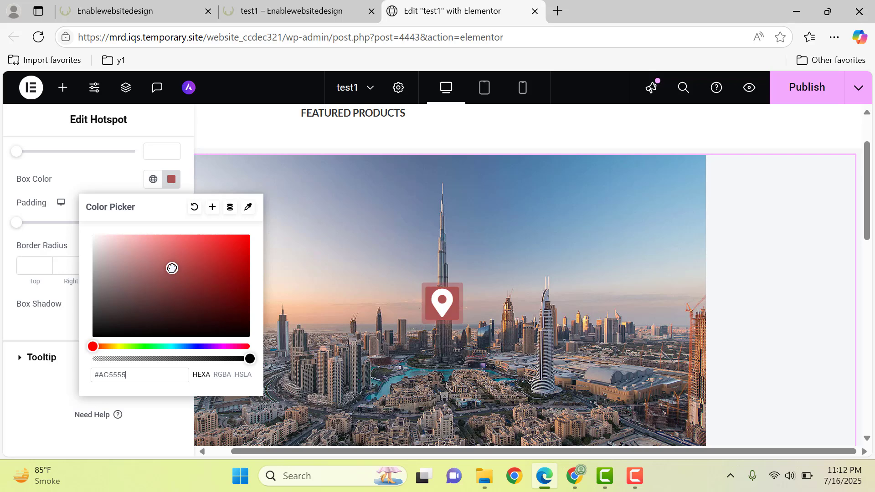
{"action": "left_click", "coordinate": [4, 408]}
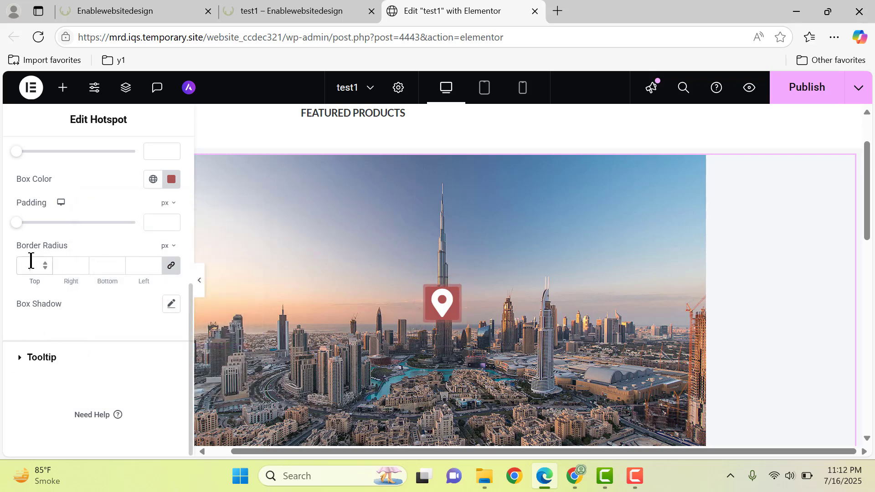
{"action": "mouse_move", "coordinate": [15, 223]}
{"action": "left_mouse_down"}
{"action": "mouse_move", "coordinate": [31, 225]}
{"action": "mouse_move", "coordinate": [23, 228]}
{"action": "left_mouse_up"}
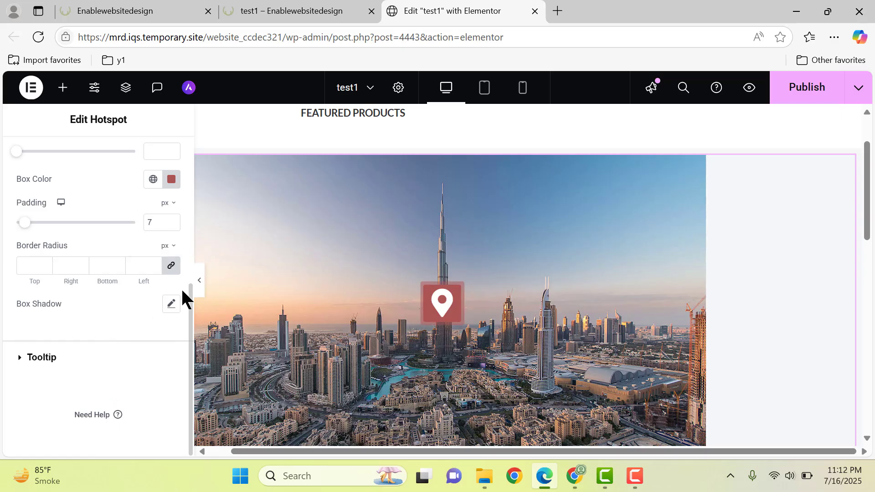
- In the hotspot item's position settings, set the horizontal offset to 52 and the vertical offset to 7
{"action": "scroll", "coordinate": [190, 286], "scroll_direction": "up", "scroll_amount": 10}
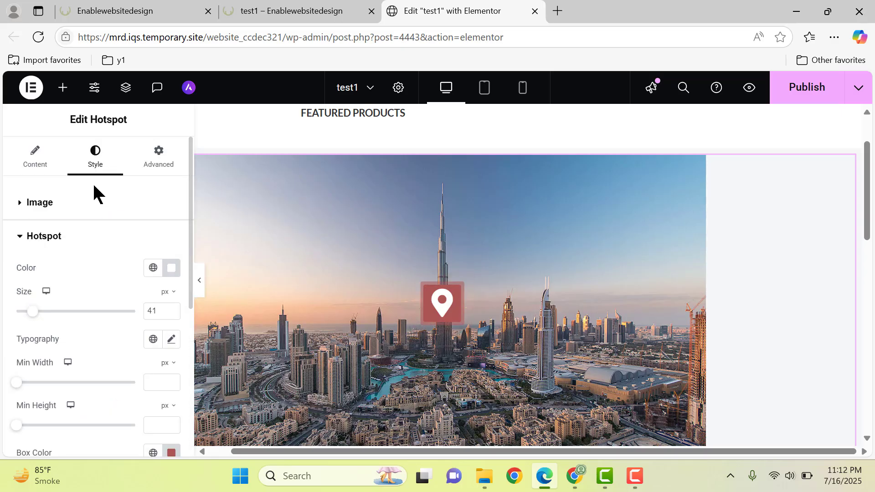
{"action": "left_click", "coordinate": [44, 164]}
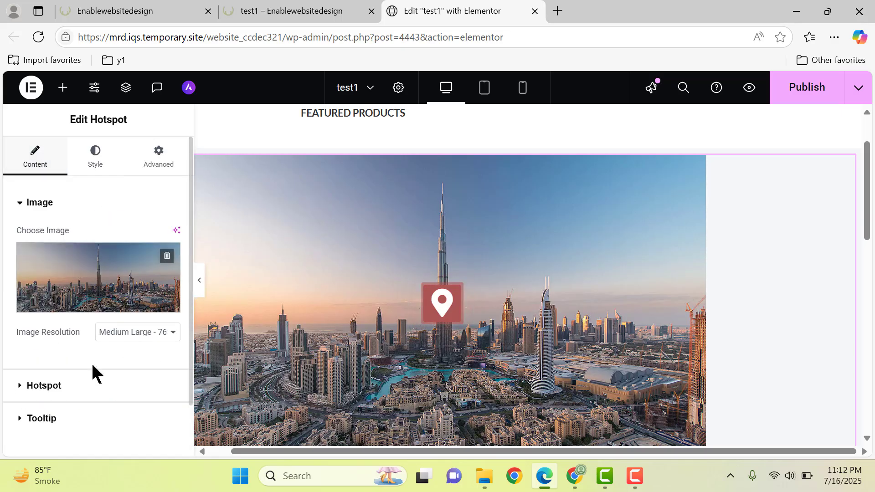
{"action": "left_click", "coordinate": [67, 393]}
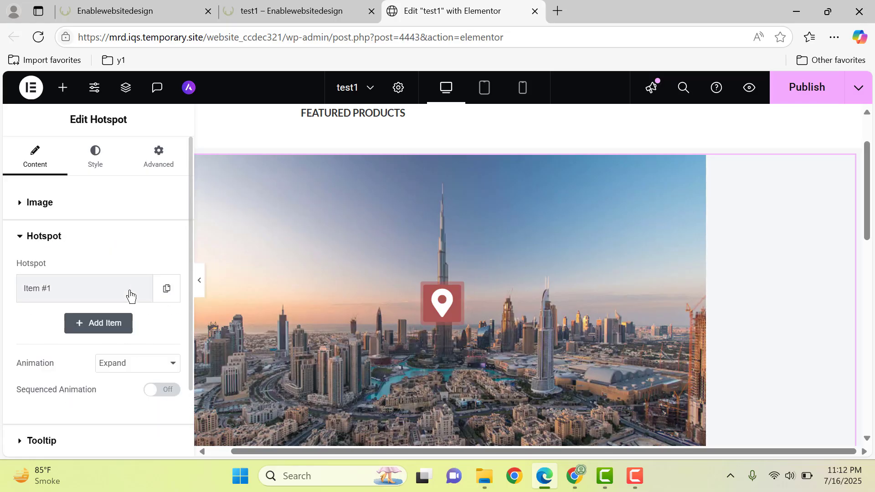
{"action": "left_click", "coordinate": [129, 292]}
{"action": "left_click", "coordinate": [130, 322]}
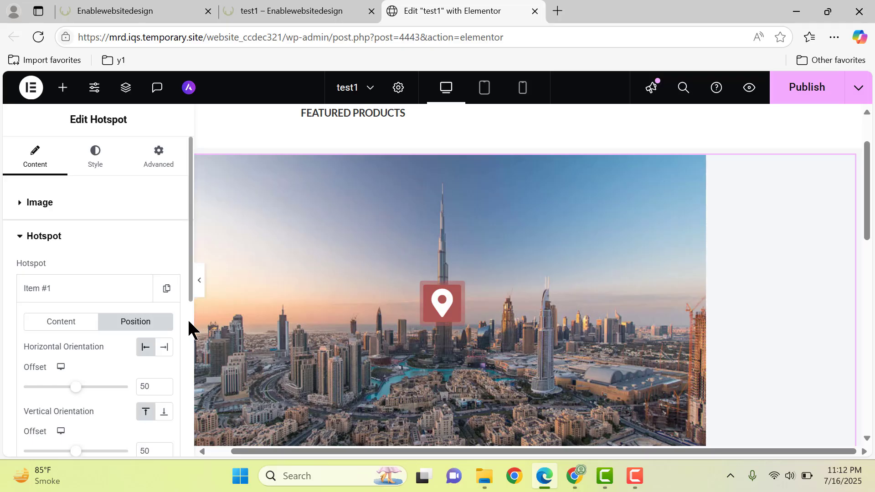
{"action": "scroll", "coordinate": [190, 320], "scroll_direction": "down", "scroll_amount": 5}
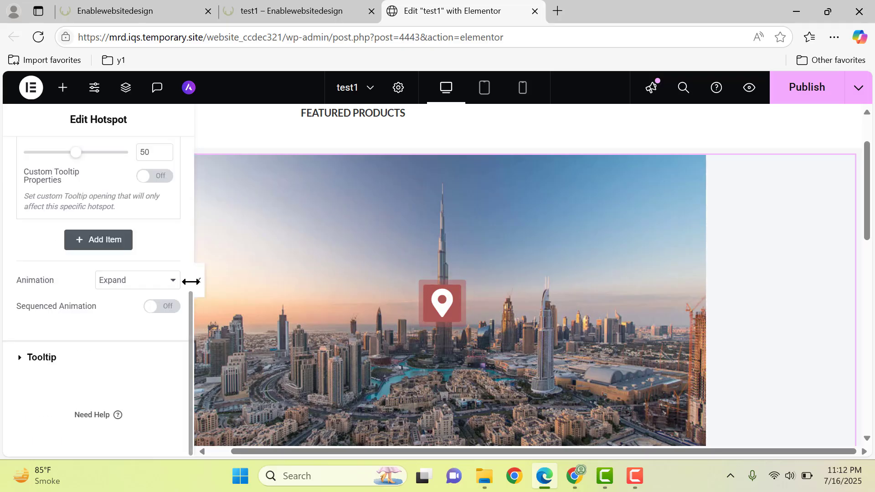
{"action": "left_click_drag", "start_coordinate": [189, 321], "coordinate": [186, 224]}
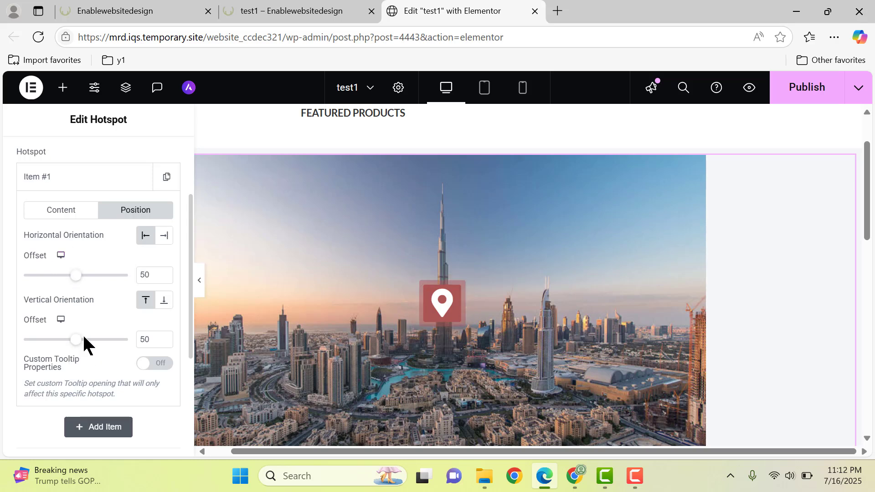
{"action": "mouse_move", "coordinate": [83, 278]}
{"action": "left_mouse_down"}
{"action": "mouse_move", "coordinate": [71, 279]}
{"action": "mouse_move", "coordinate": [78, 278]}
{"action": "left_mouse_up"}
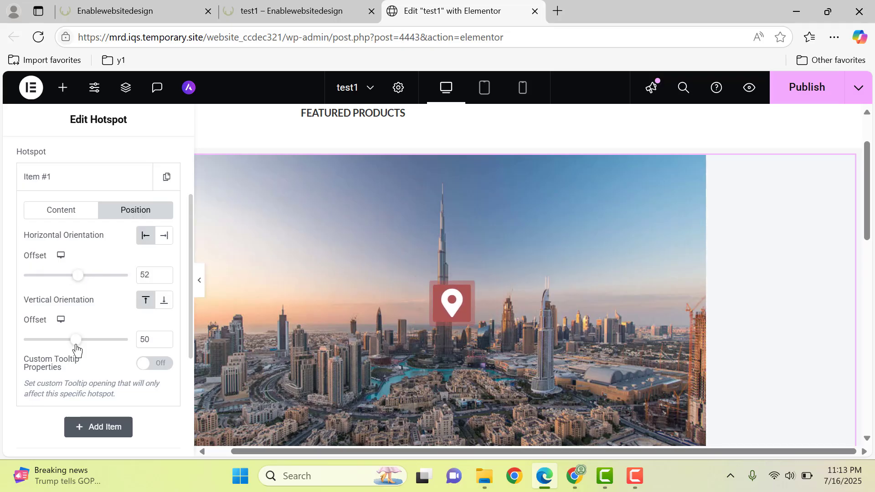
{"action": "left_click_drag", "start_coordinate": [84, 343], "coordinate": [32, 349]}
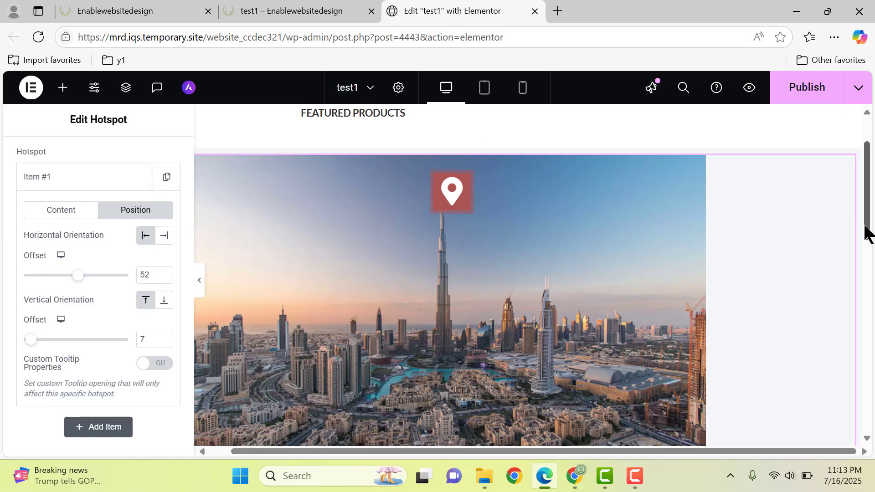
- Set the hotspot item's horizontal offset to 50 to align it with the tower's tip, and publish the page
{"action": "left_click_drag", "start_coordinate": [866, 232], "coordinate": [867, 219]}
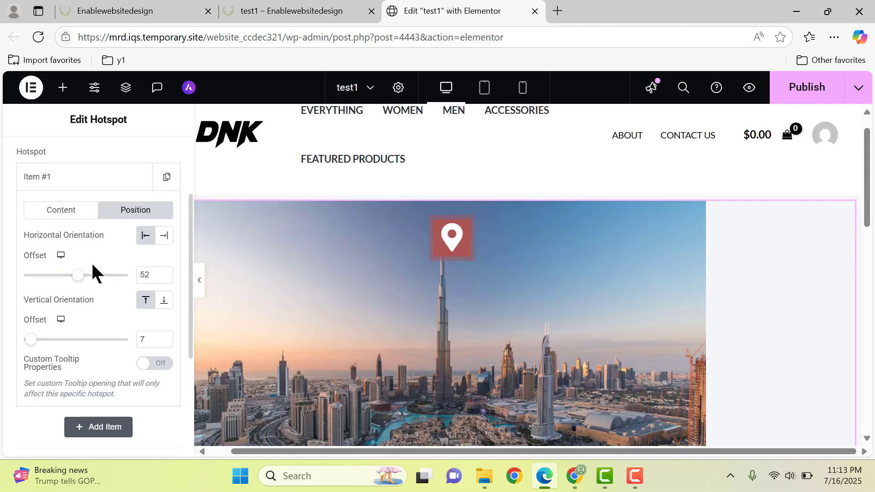
{"action": "left_click_drag", "start_coordinate": [77, 281], "coordinate": [76, 281]}
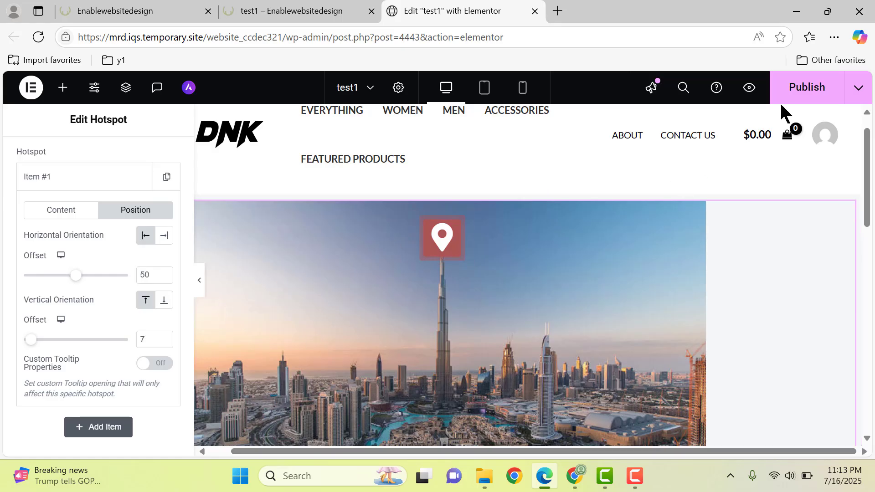
{"action": "left_click", "coordinate": [802, 94]}
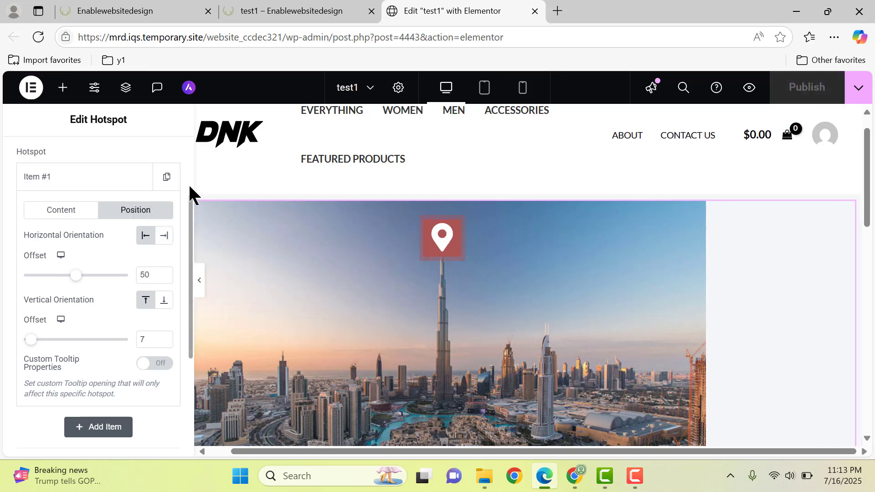
- Review the tooltip's position and trigger options, and test the Click trigger on the map marker in the preview
{"action": "scroll", "coordinate": [143, 218], "scroll_direction": "up", "scroll_amount": 3}
{"action": "left_click", "coordinate": [86, 249]}
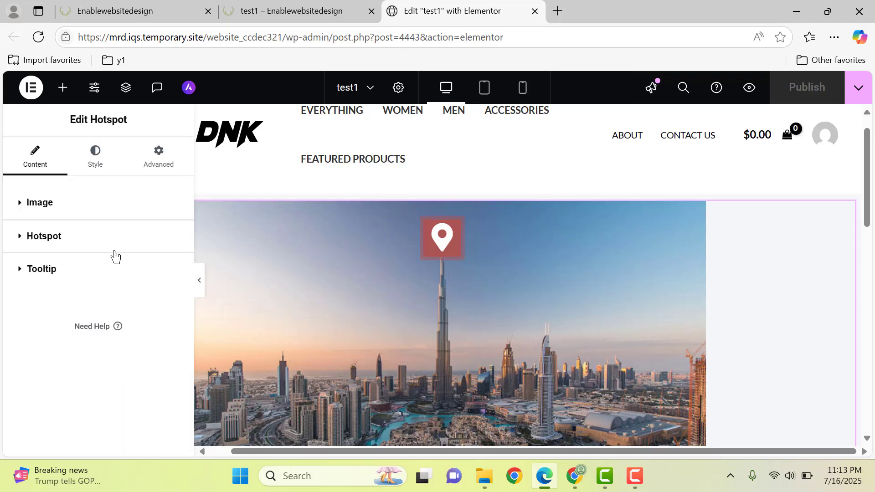
{"action": "left_click", "coordinate": [67, 276]}
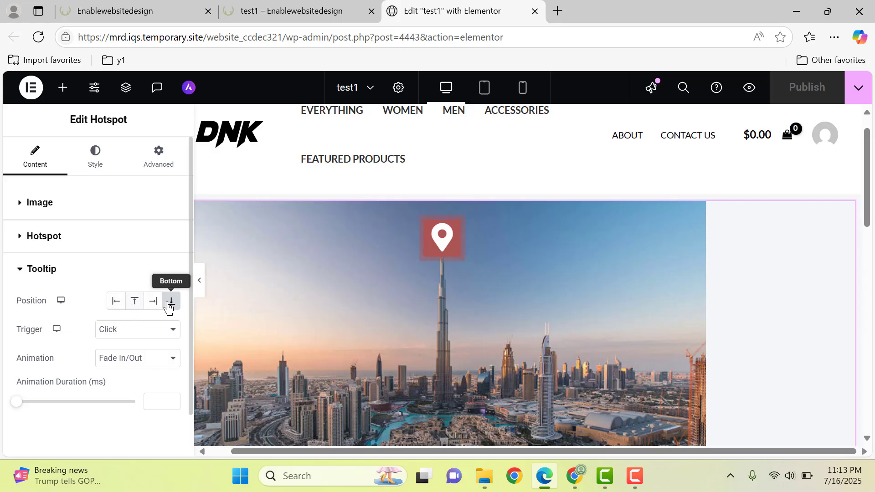
{"action": "left_click", "coordinate": [123, 335]}
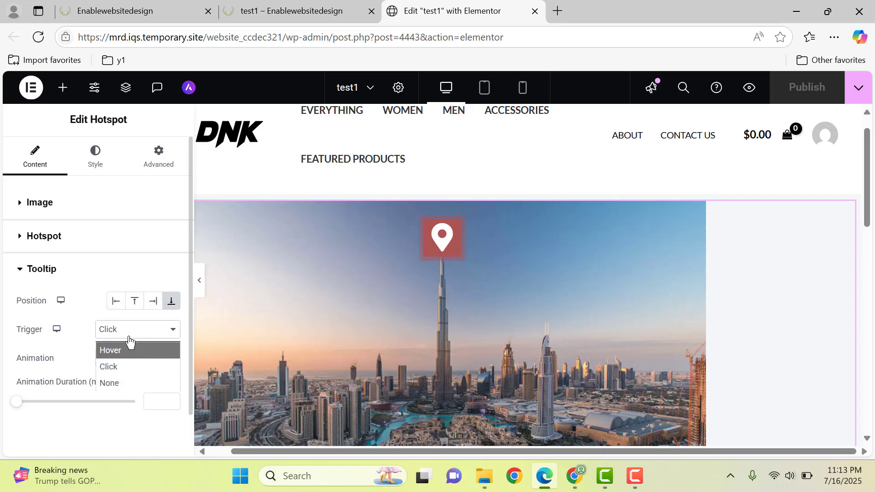
{"action": "left_click", "coordinate": [132, 337]}
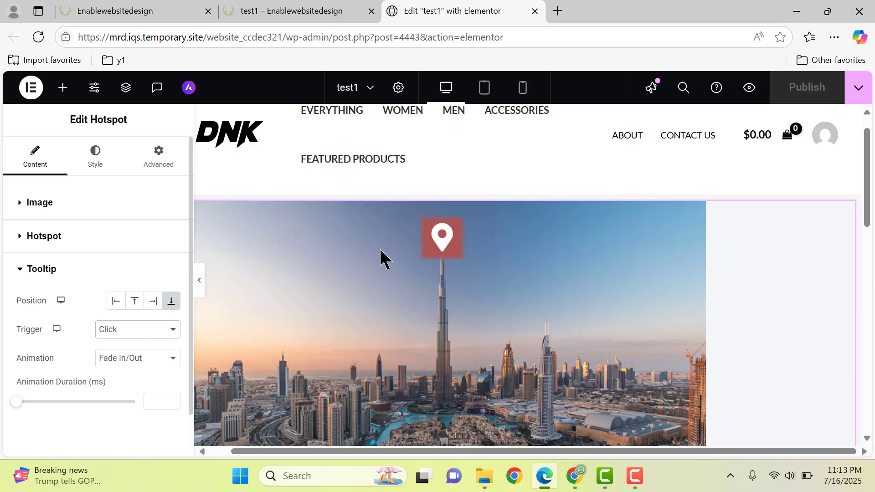
{"action": "left_click", "coordinate": [437, 244]}
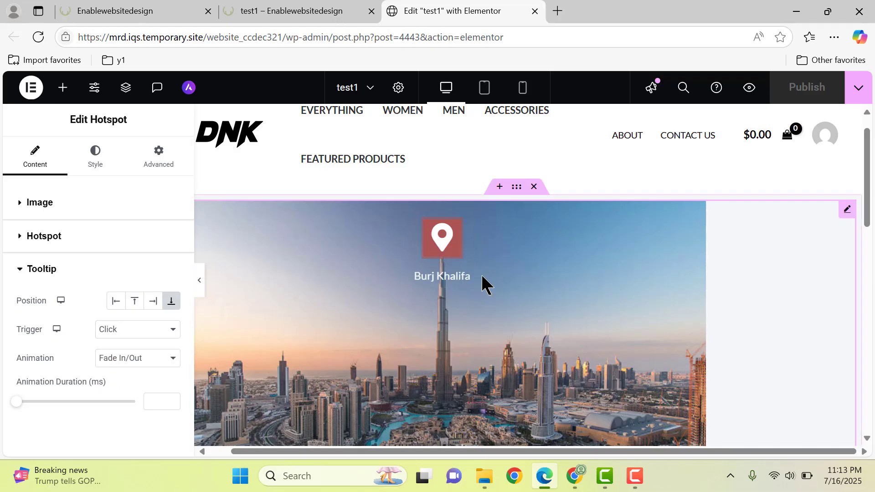
- Set the tooltip's trigger to Hover and its position to Right of the marker
{"action": "left_click", "coordinate": [130, 329]}
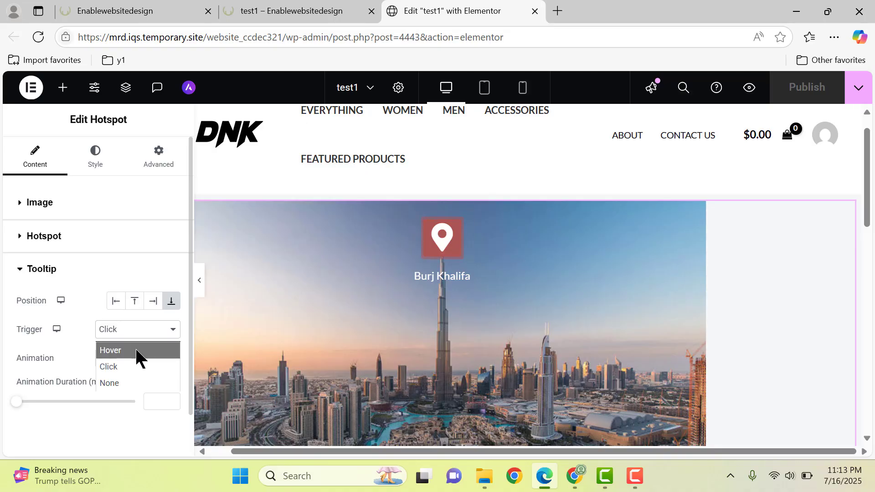
{"action": "left_click", "coordinate": [135, 350]}
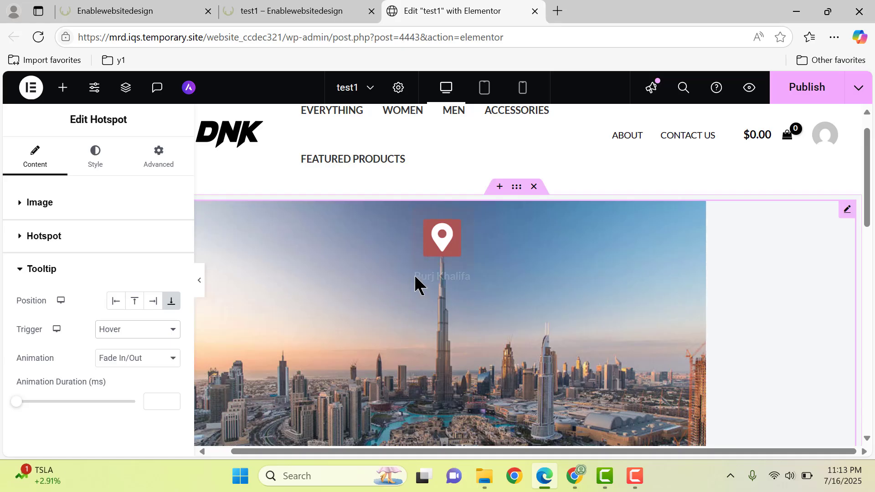
{"action": "left_click", "coordinate": [116, 300]}
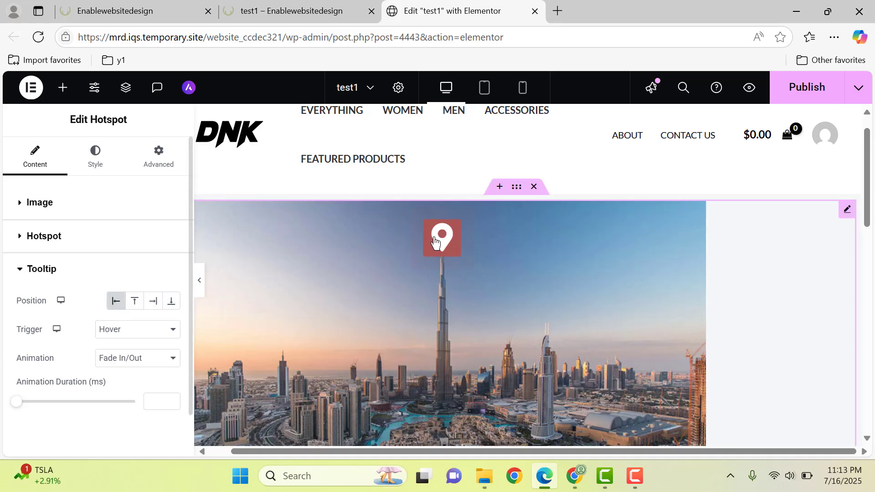
{"action": "left_click", "coordinate": [155, 302]}
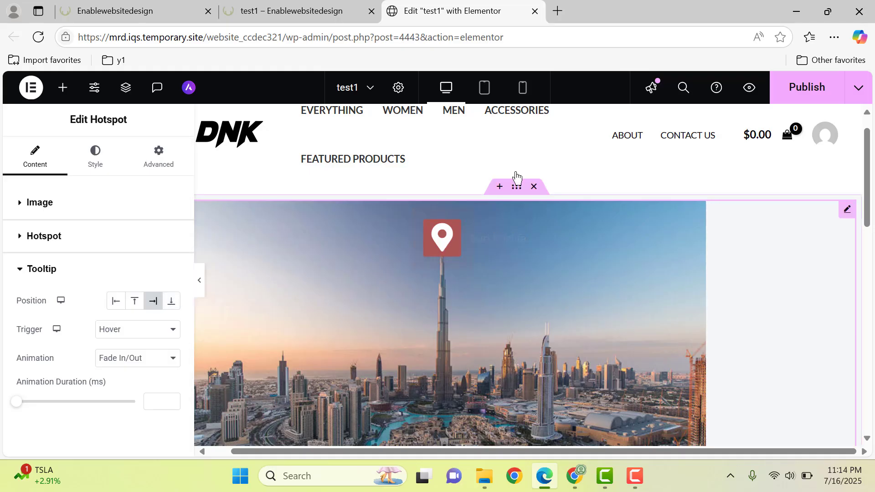
- Publish the page, check the hotspot on the reloaded live test1 page, and return to the editor
{"action": "left_click", "coordinate": [807, 90]}
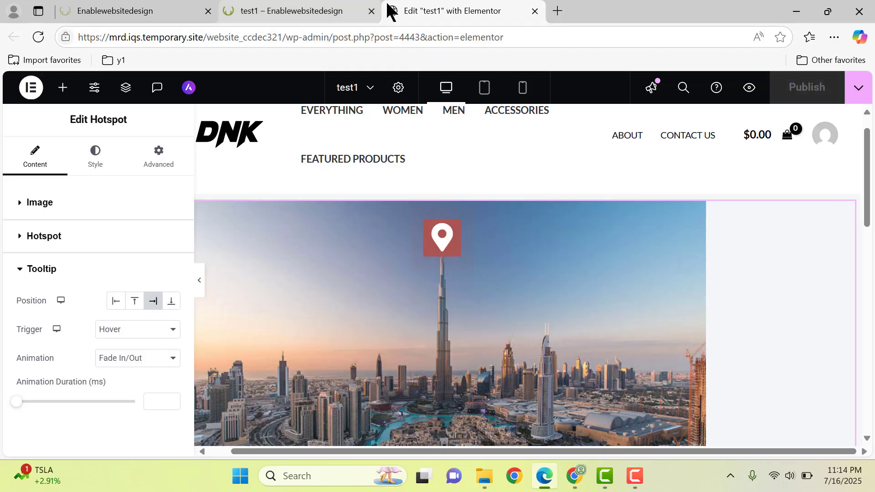
{"action": "left_click", "coordinate": [294, 13]}
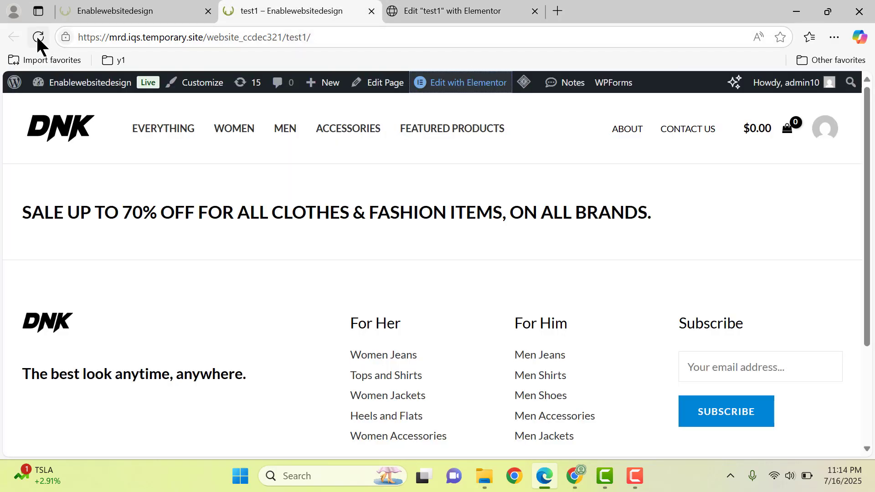
{"action": "left_click", "coordinate": [38, 37]}
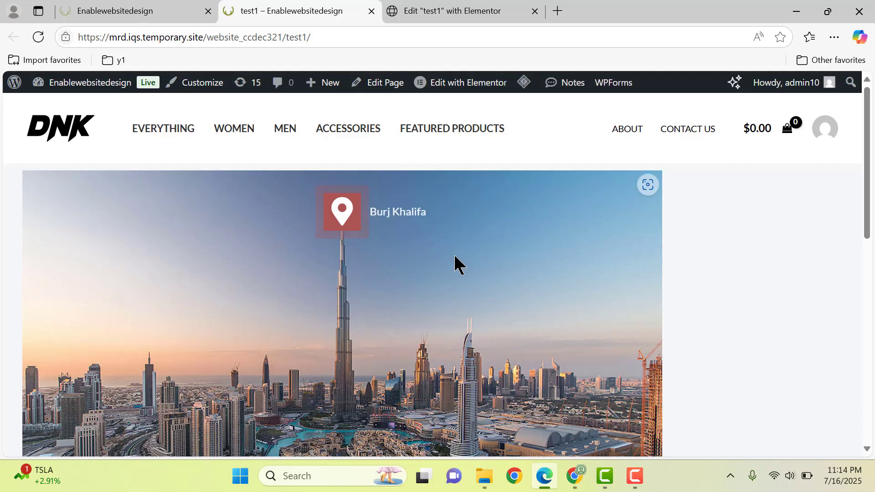
{"action": "left_click", "coordinate": [461, 12]}
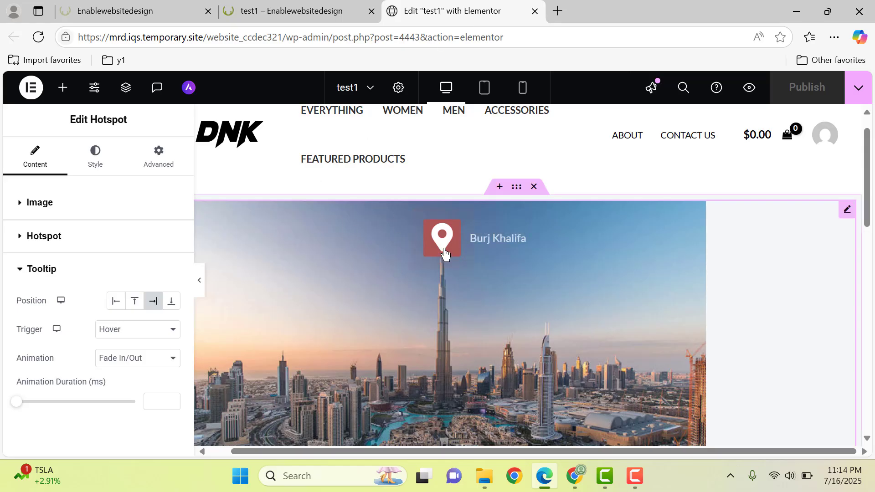
- Open the content settings of hotspot Item #1
{"action": "left_click", "coordinate": [43, 236]}
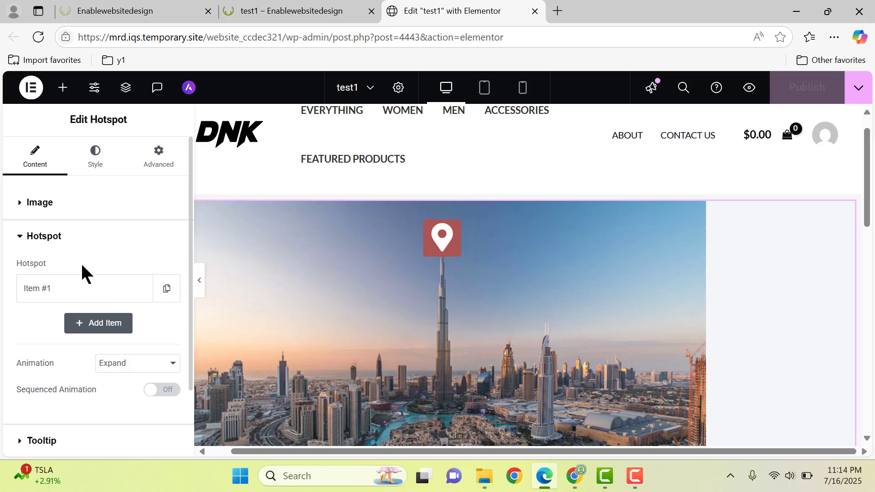
{"action": "left_click", "coordinate": [58, 290]}
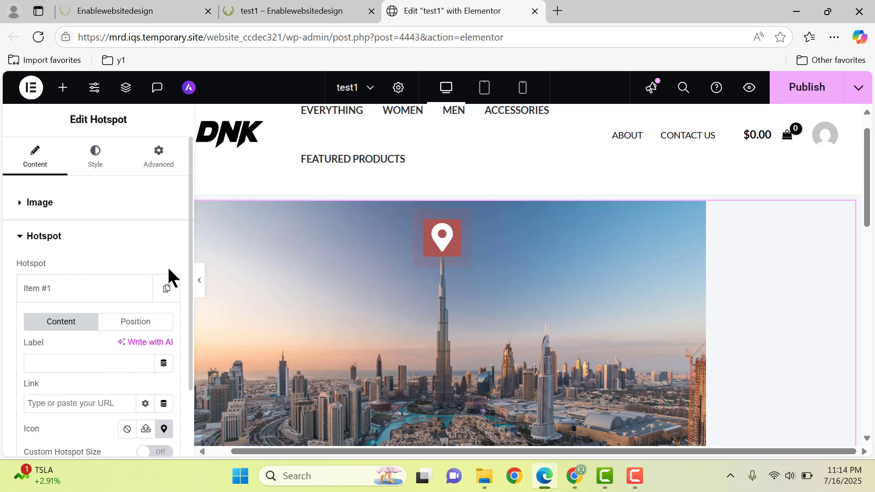
{"action": "left_click", "coordinate": [134, 251]}
{"action": "left_click", "coordinate": [133, 249]}
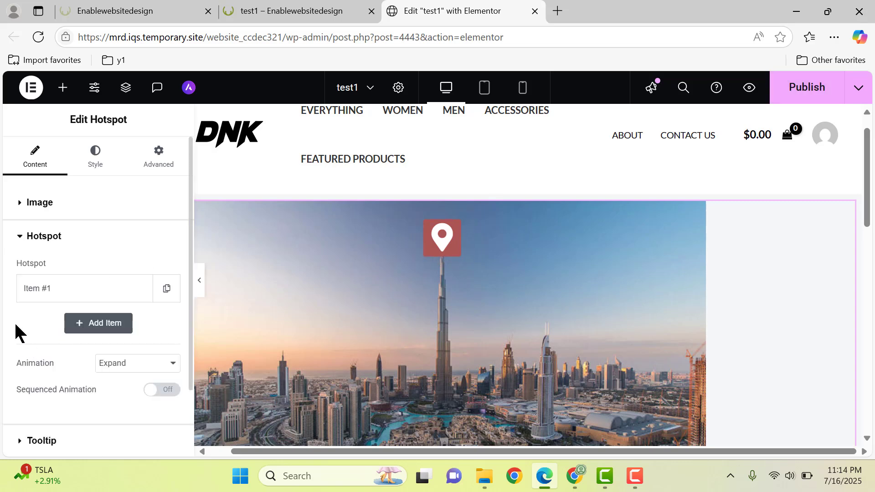
{"action": "left_click", "coordinate": [60, 298]}
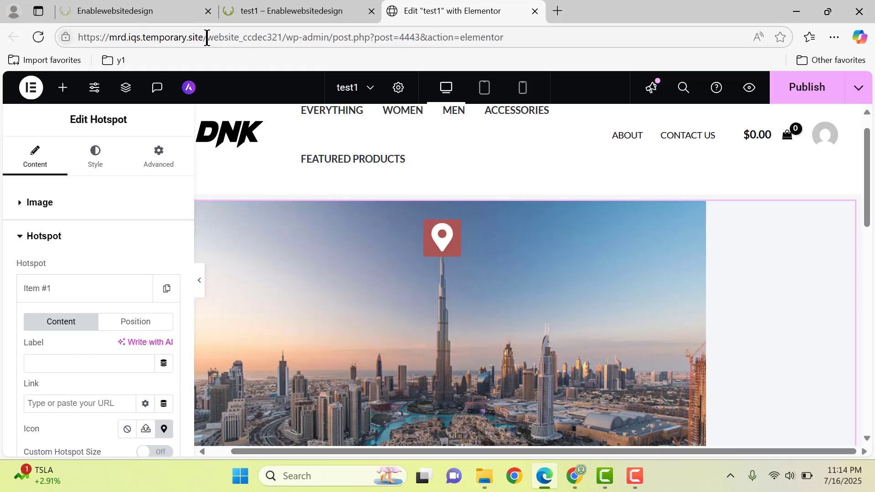
{"action": "left_click_drag", "start_coordinate": [206, 38], "coordinate": [79, 38]}
{"action": "key", "text": "ctrl+c"}
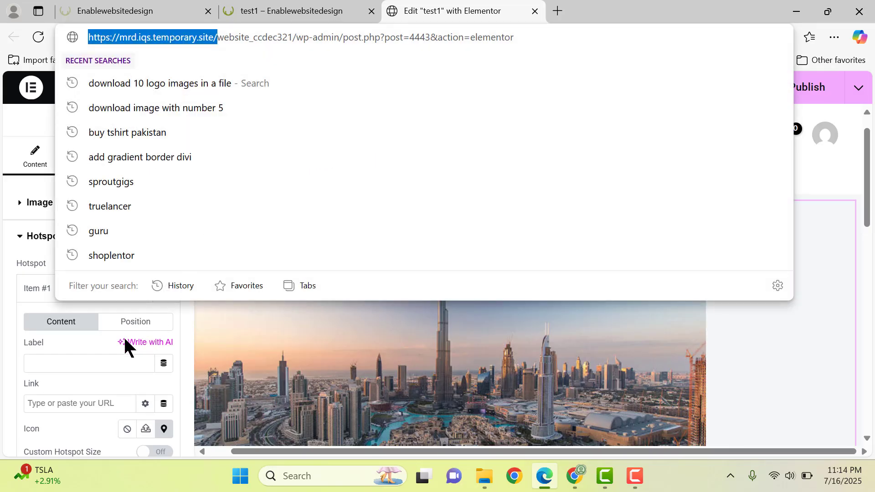
{"action": "left_click", "coordinate": [78, 362]}
{"action": "left_click", "coordinate": [68, 402]}
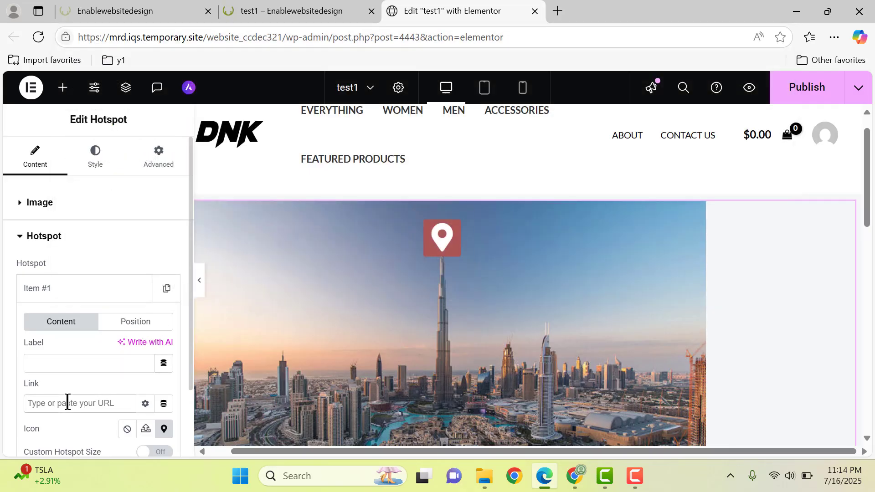
{"action": "key", "text": "ctrl+v"}
{"action": "mouse_move", "coordinate": [448, 246]}
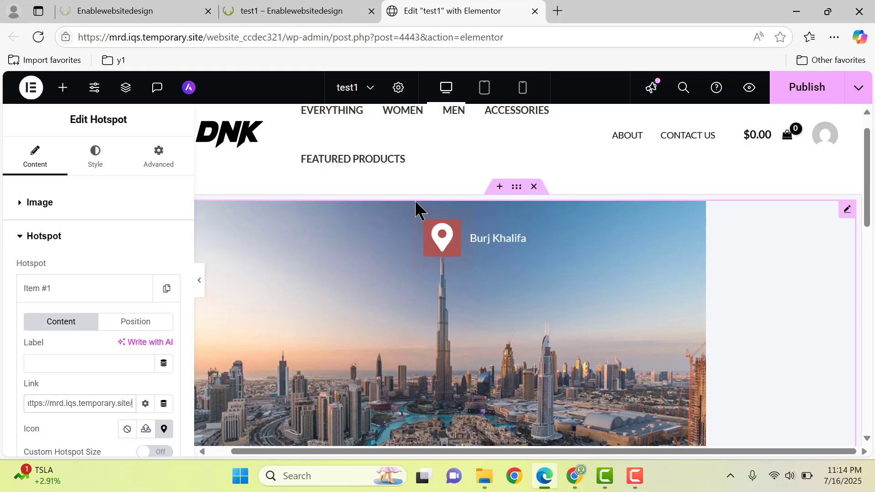
- Search the web for "google maps" in a new browser tab and open Google Maps
{"action": "left_click", "coordinate": [558, 11]}
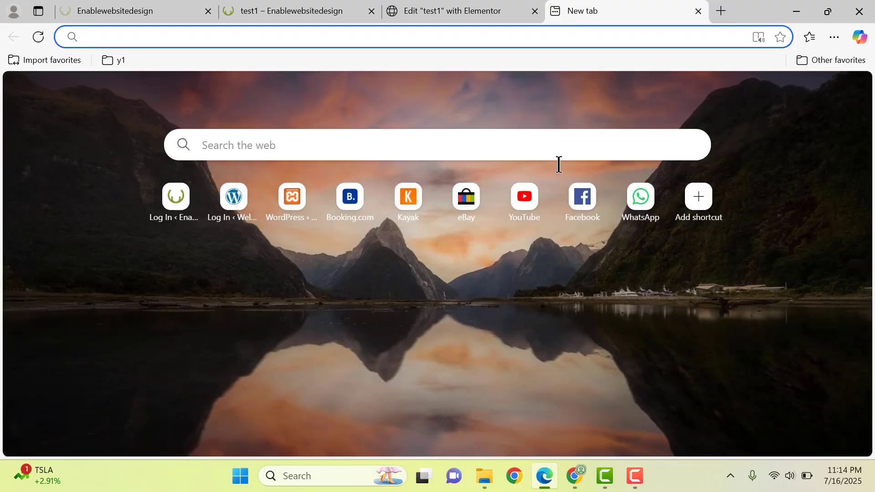
{"action": "type", "text": "google maps"}
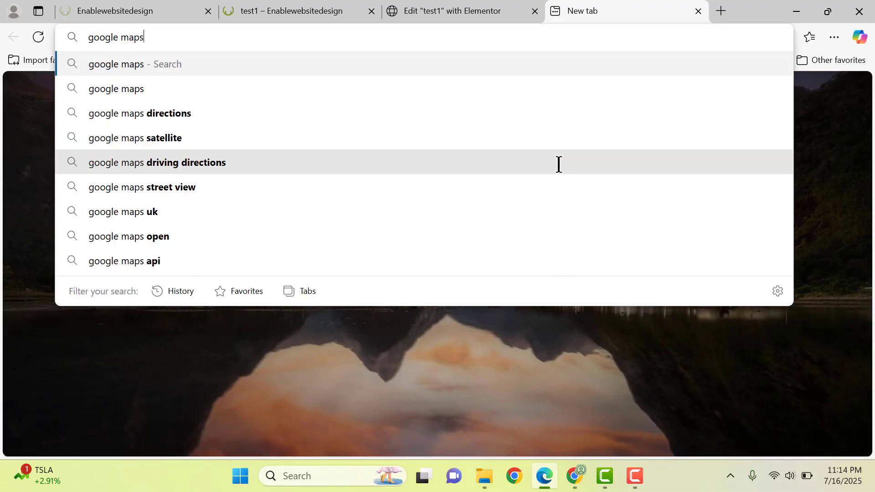
{"action": "key", "text": "Return"}
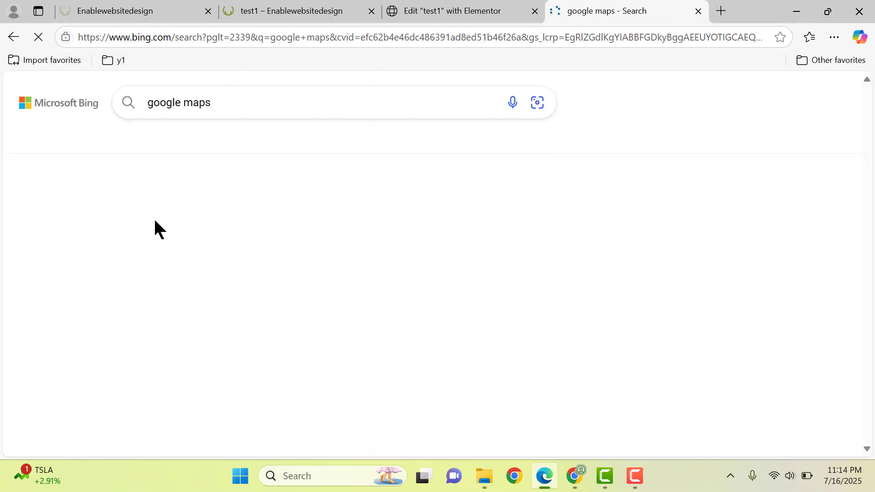
{"action": "left_click", "coordinate": [185, 276]}
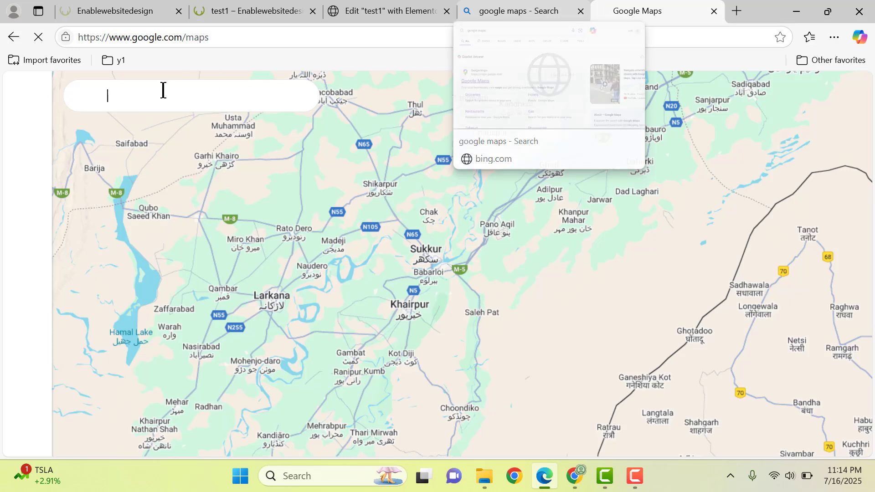
- Search Google Maps for "burj" and open the suggested Burj Khalifa place
{"action": "type", "text": "bu"}
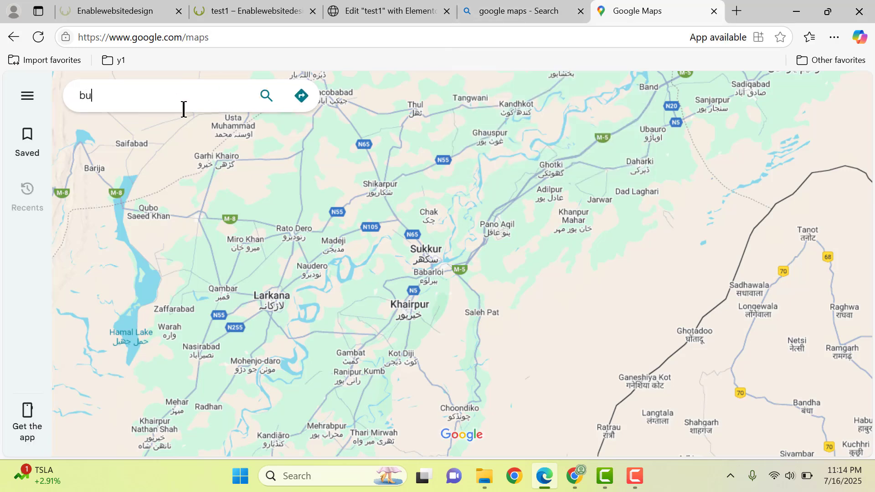
{"action": "type", "text": "rj"}
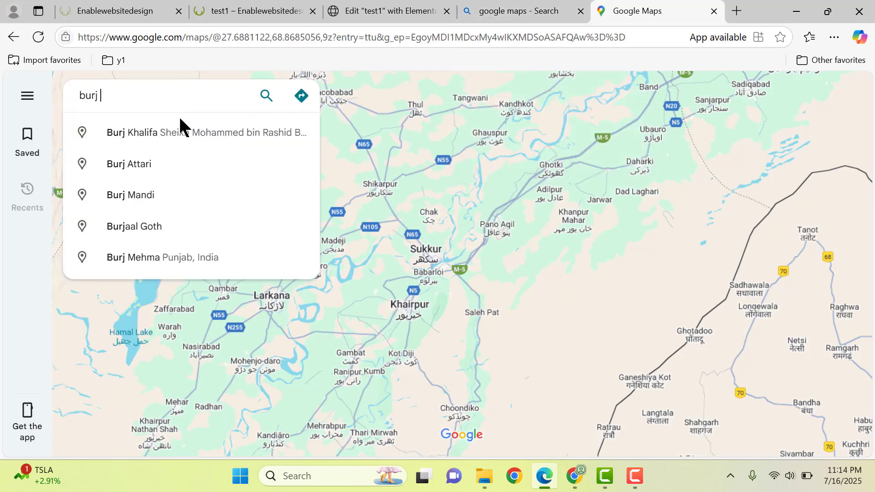
{"action": "left_click", "coordinate": [176, 134]}
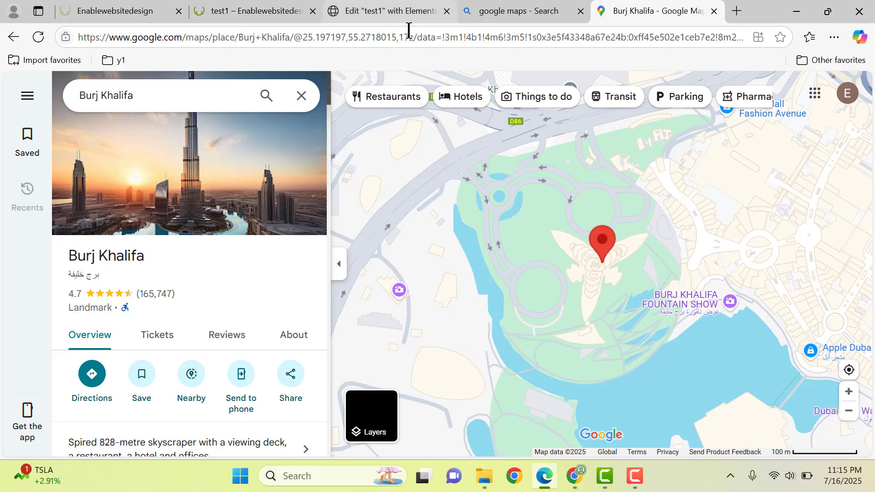
- Open the sharing options for the Burj Khalifa place and copy its short share link
{"action": "left_click", "coordinate": [373, 33]}
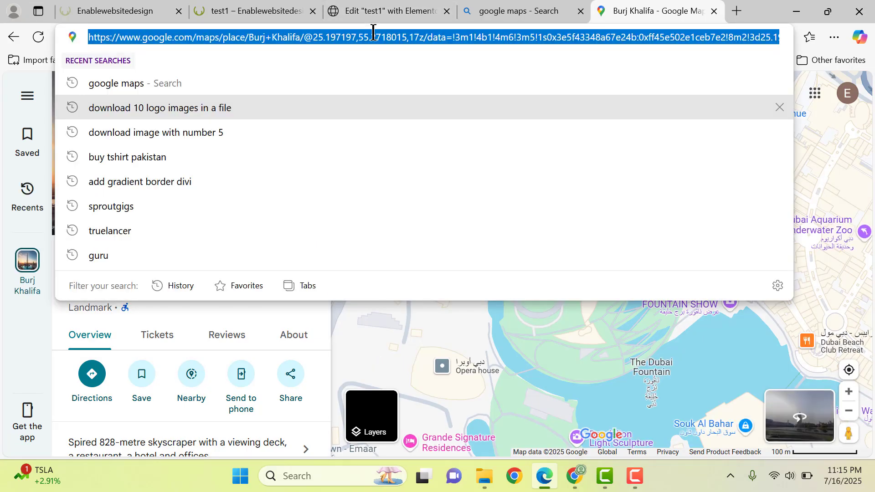
{"action": "left_click", "coordinate": [291, 394]}
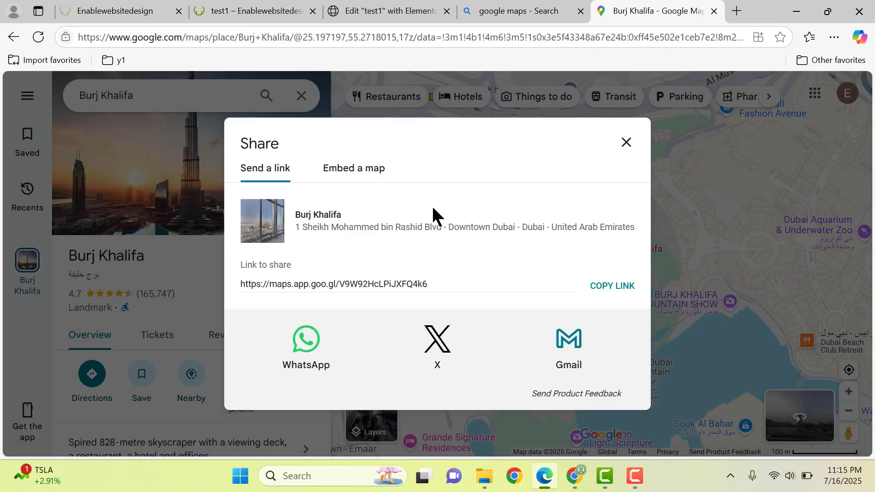
{"action": "left_click", "coordinate": [621, 286]}
- Return to the Elementor editor, replace the hotspot item's link with the copied Burj Khalifa Google Maps link, and test the marker
{"action": "left_click", "coordinate": [560, 10]}
{"action": "left_click", "coordinate": [406, 9]}
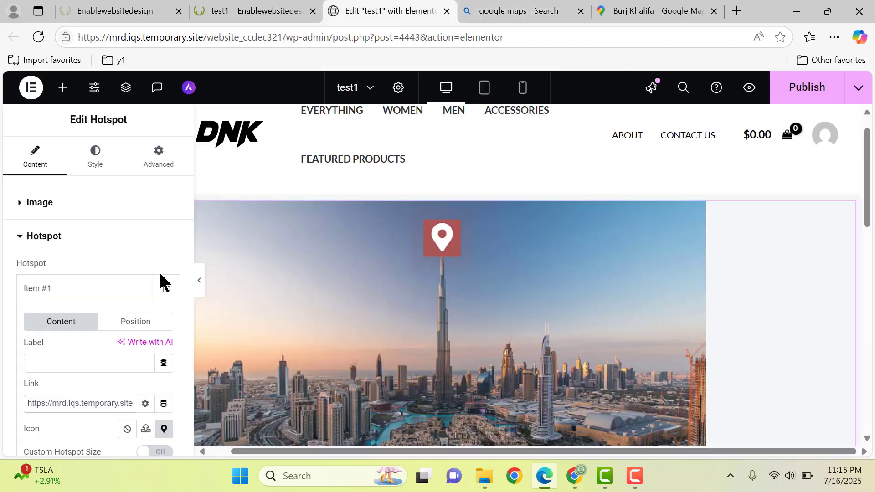
{"action": "triple_click", "coordinate": [74, 399]}
{"action": "key", "text": "BackSpace"}
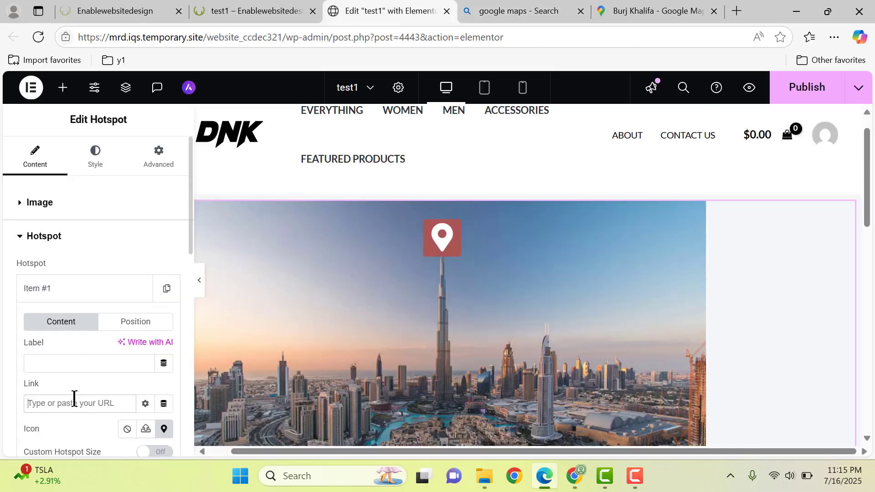
{"action": "key", "text": "ctrl+v"}
{"action": "left_click", "coordinate": [452, 235]}
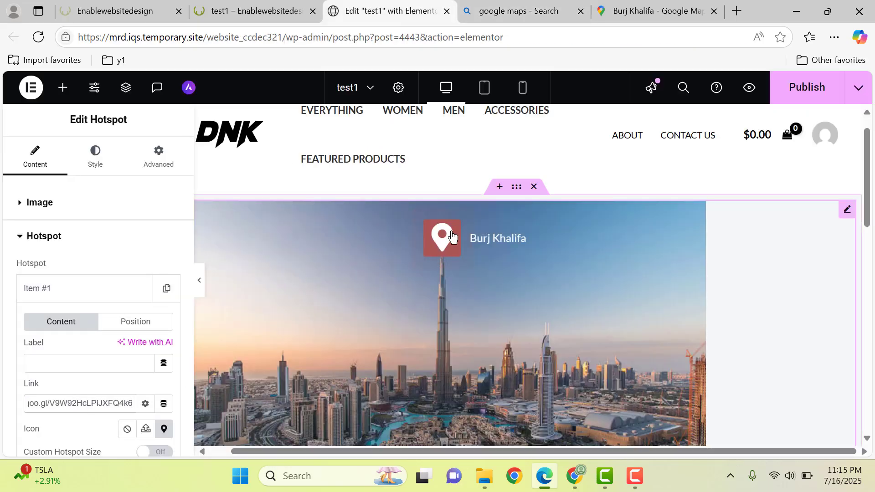
- Publish the page, reload the live test1 page, and check the map marker's link and tooltip
{"action": "left_click", "coordinate": [807, 87]}
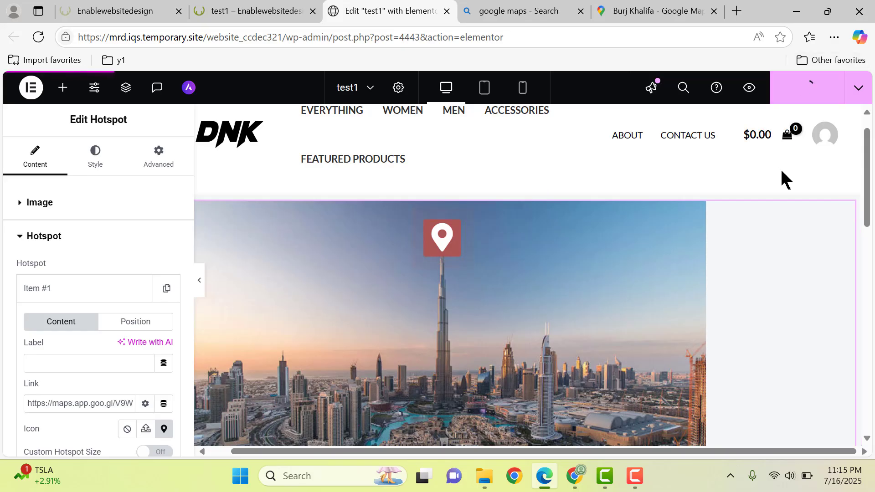
{"action": "left_click", "coordinate": [255, 14]}
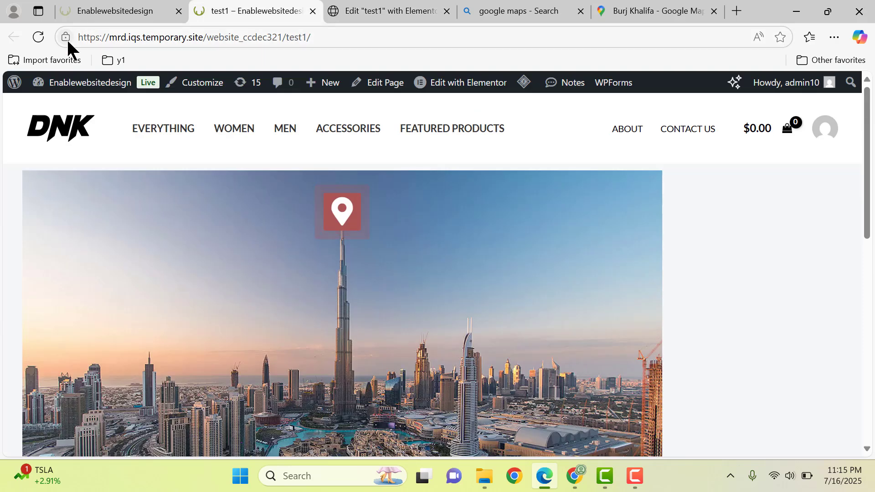
{"action": "left_click", "coordinate": [40, 39]}
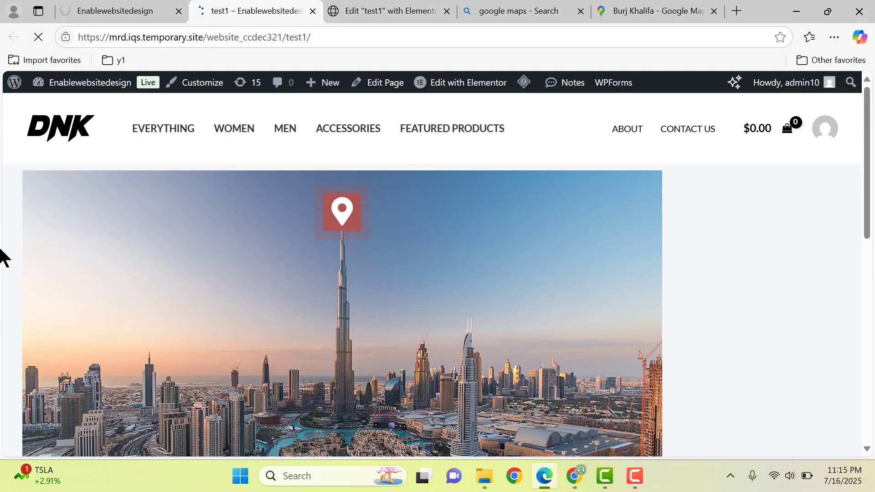
{"action": "mouse_move", "coordinate": [343, 213]}
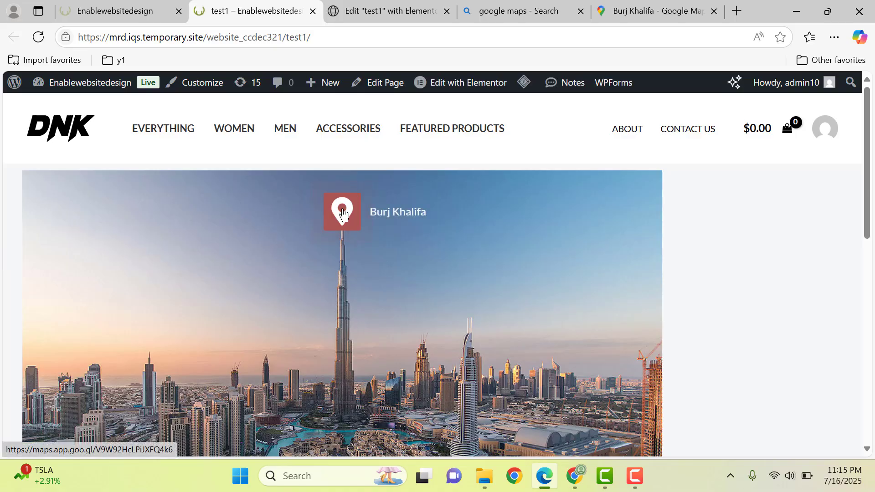